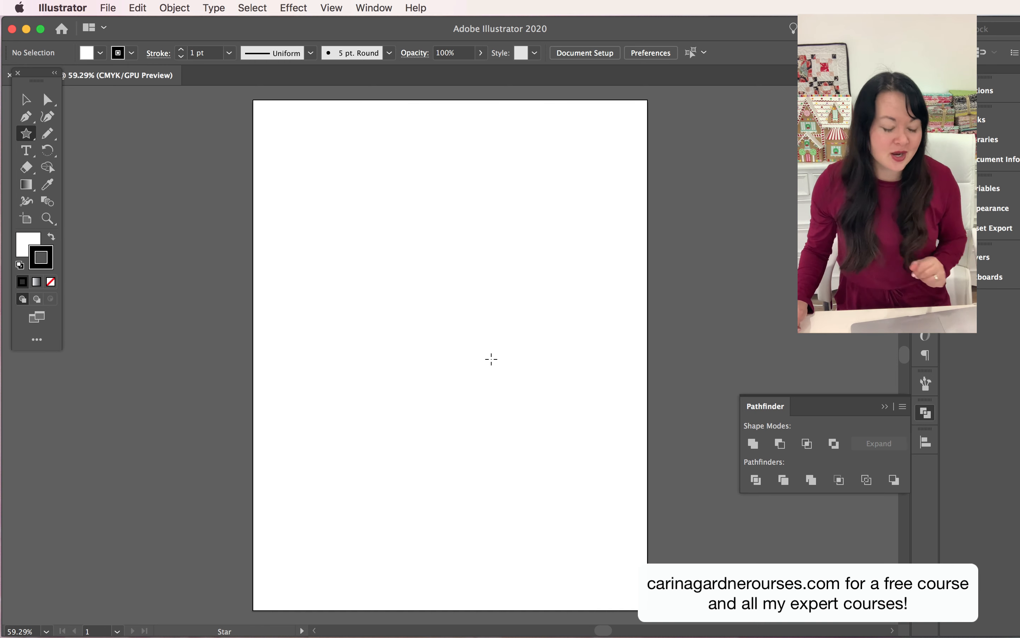
Show the document grid on the blank artboard
click(108, 5)
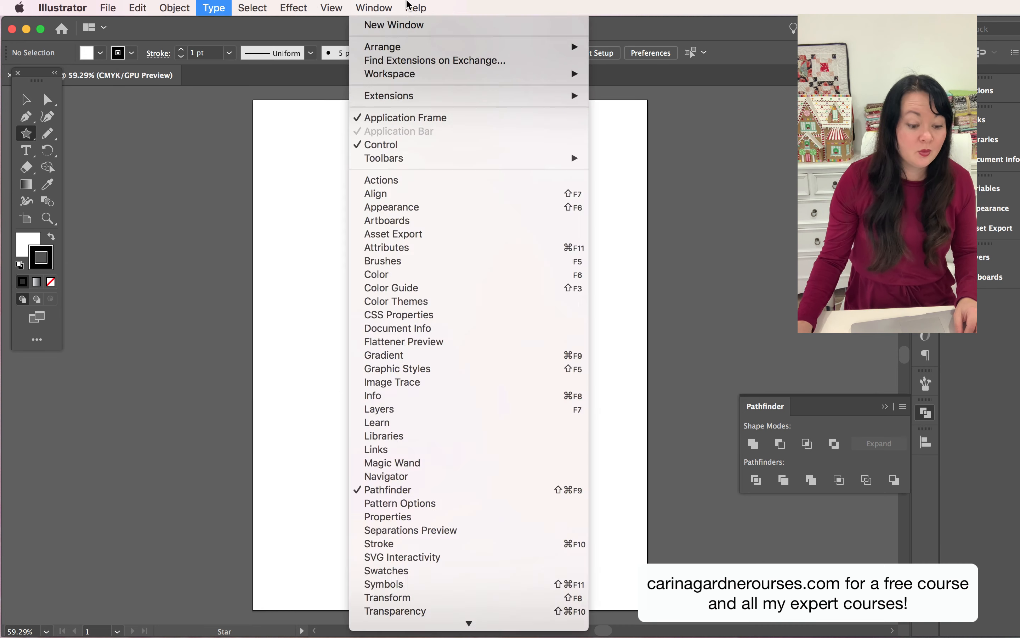
mouse_move(408, 5)
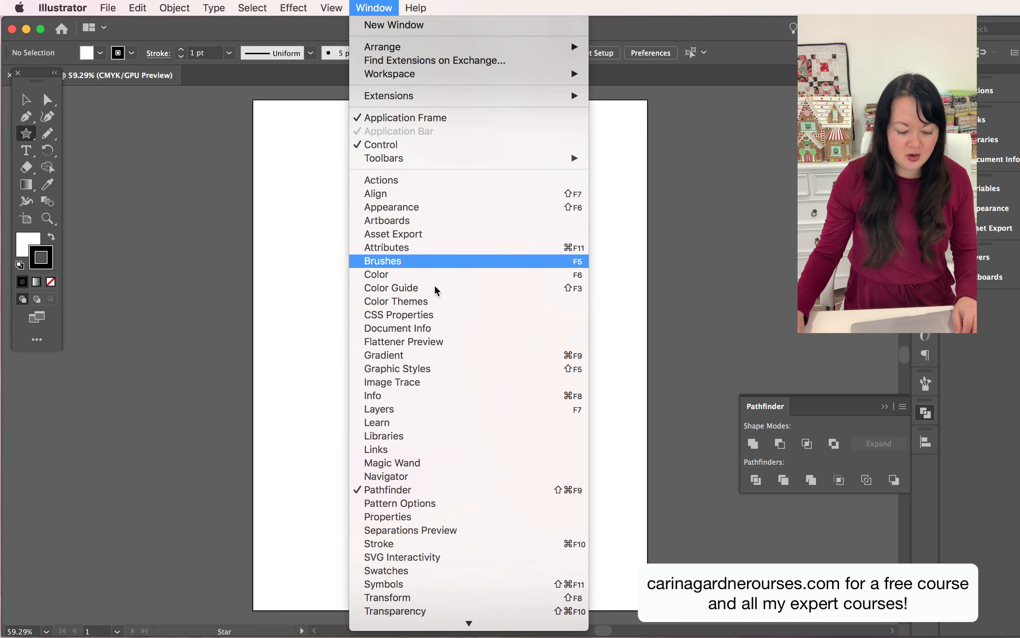
mouse_move(330, 4)
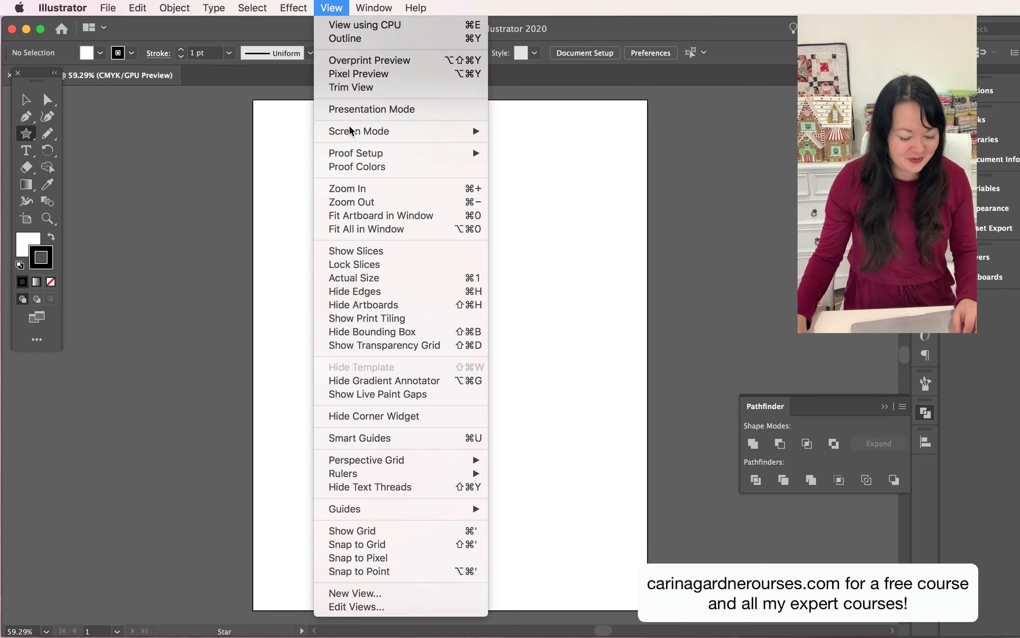
click(413, 533)
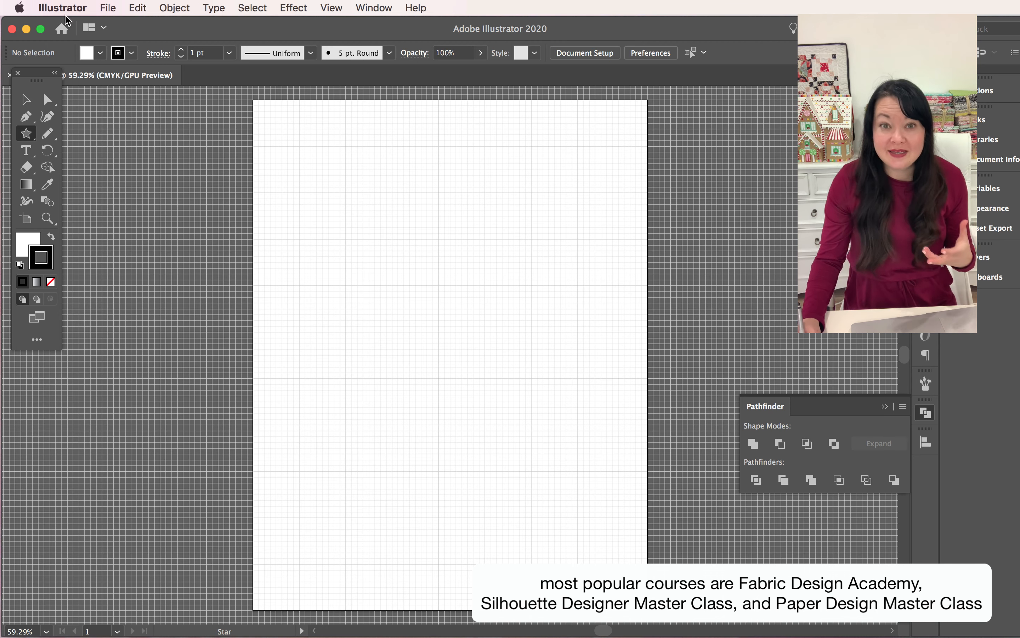
Set the grid preferences to a gridline every .5 in with 1 subdivision
click(71, 2)
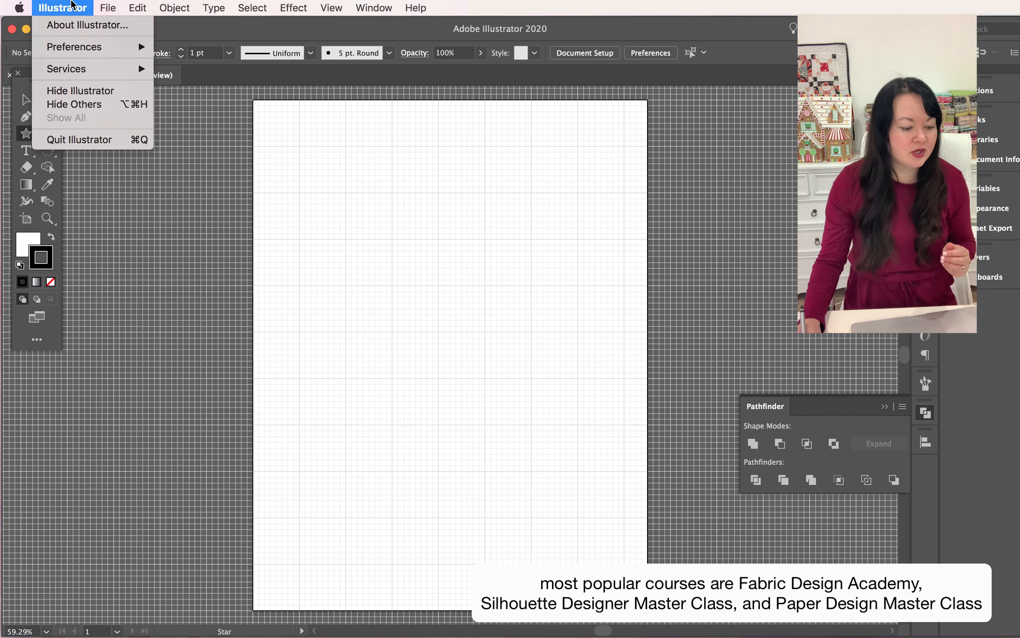
mouse_move(123, 48)
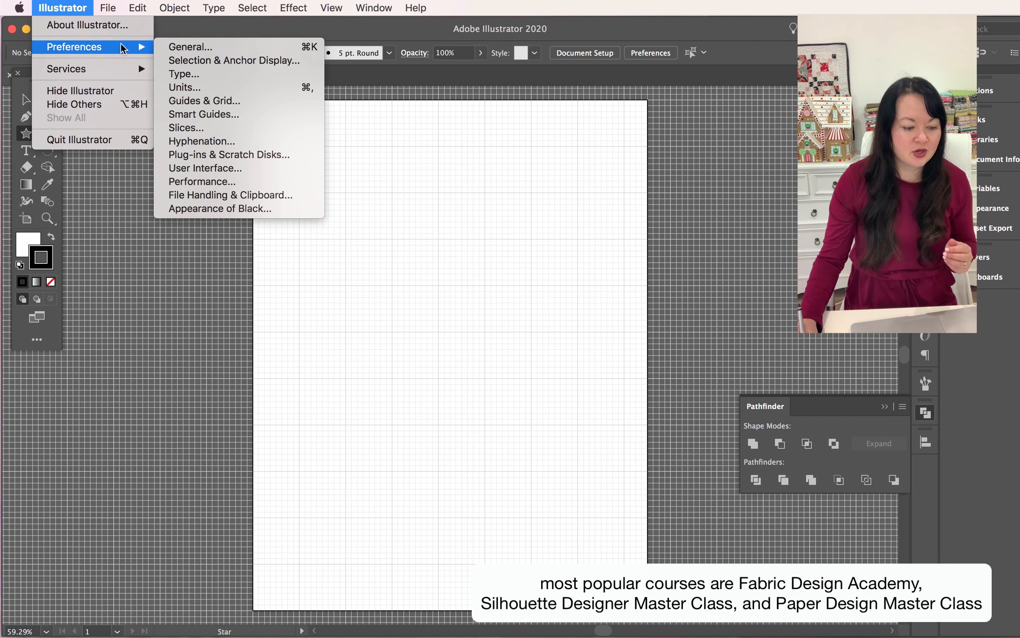
click(245, 102)
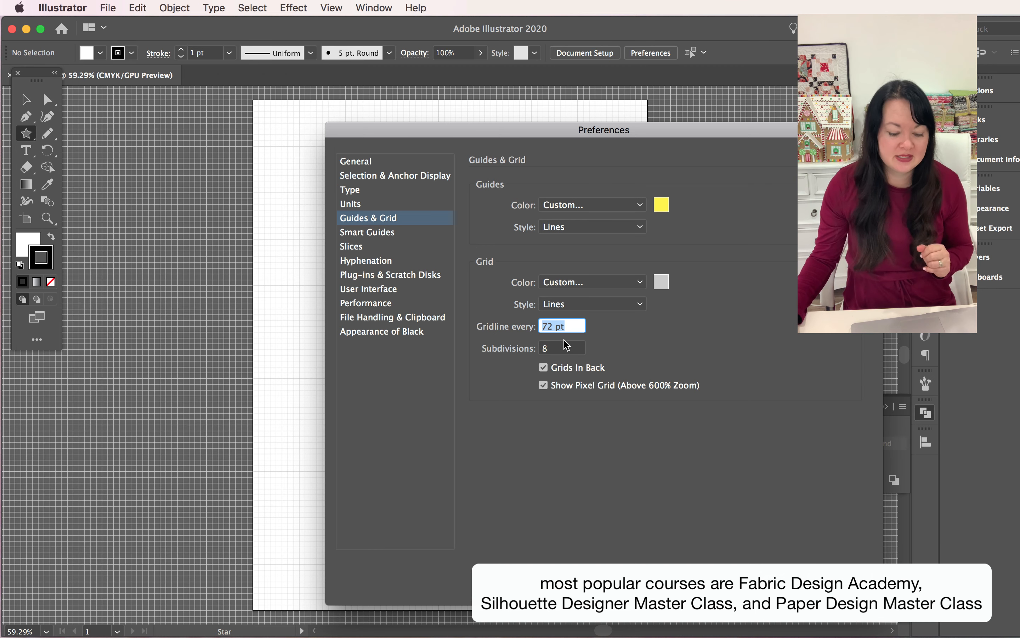
click(567, 327)
key(Tab)
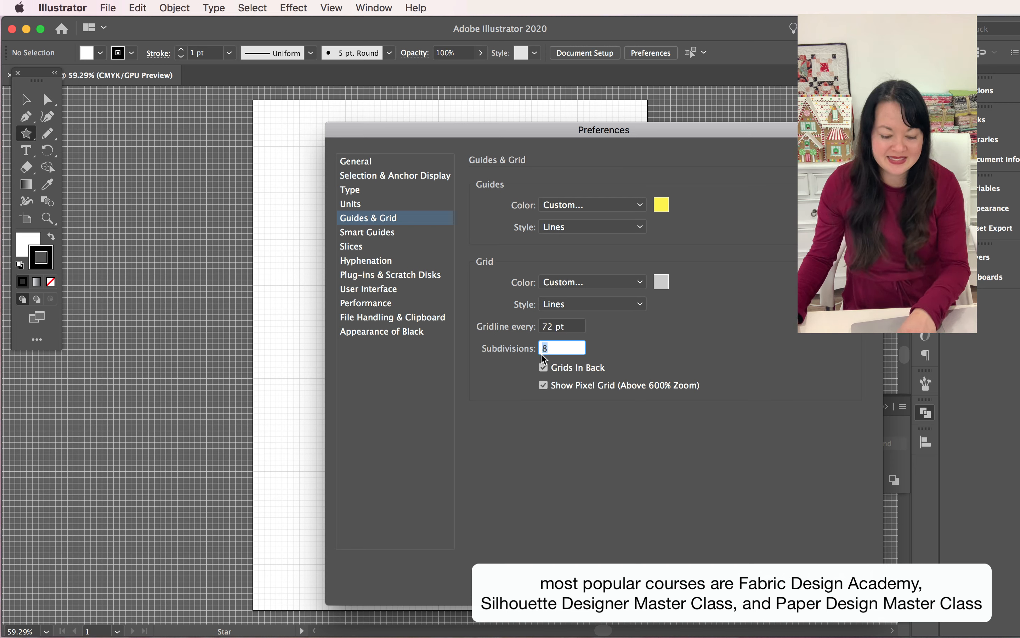
text(0)
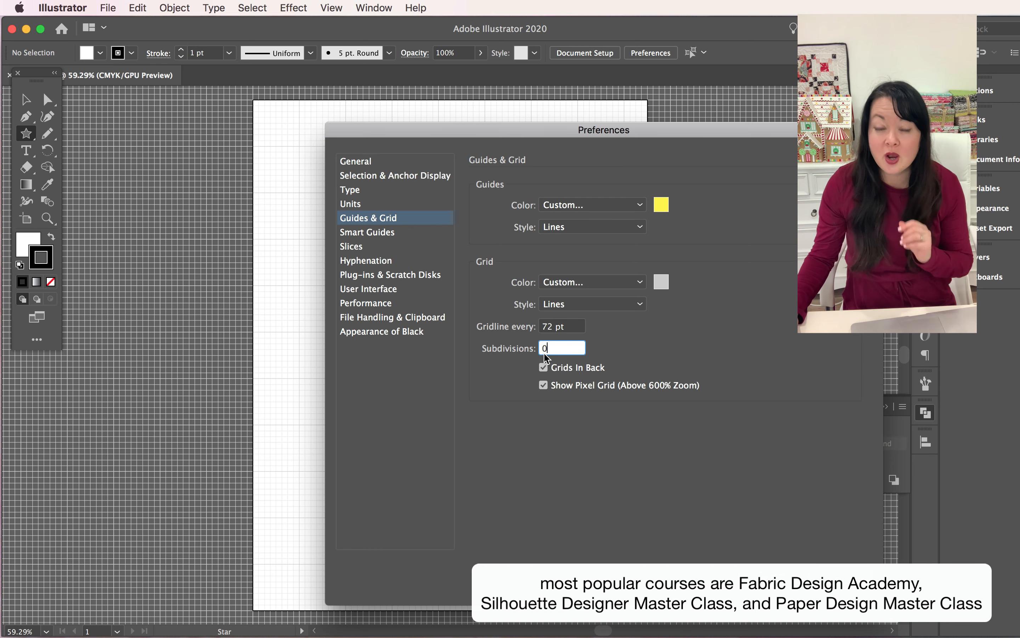
click(574, 326)
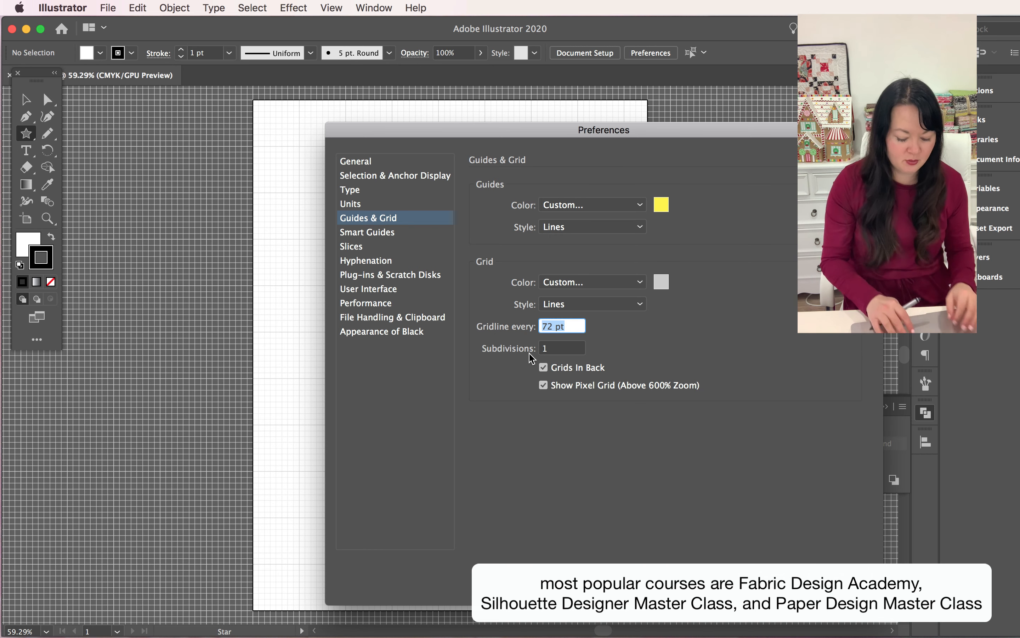
text(.5 in)
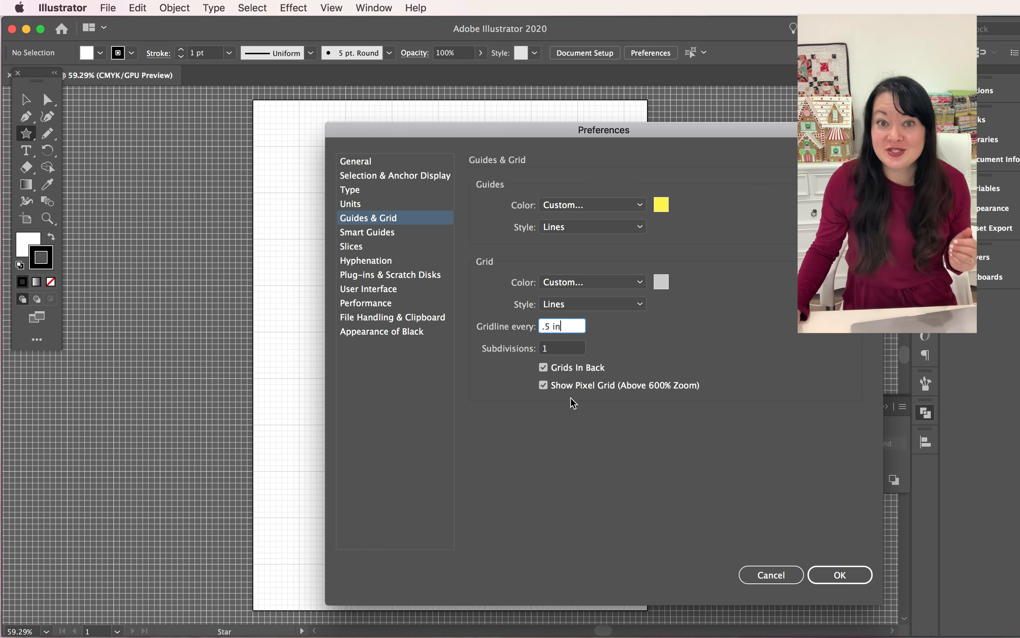
click(834, 576)
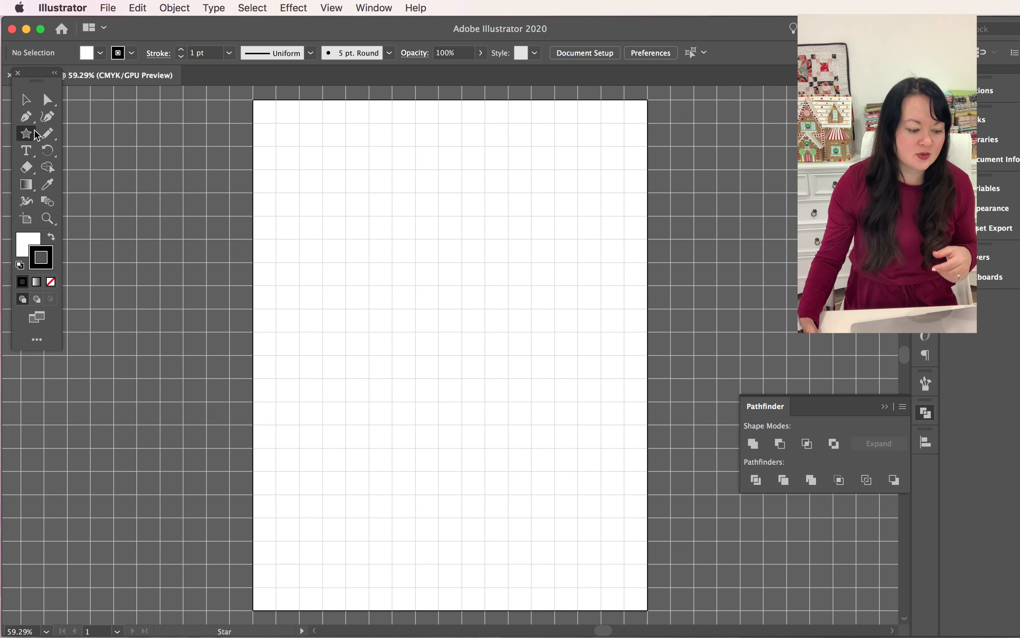
Create a .5 in by .5 in rectangle in the upper middle of the artboard
drag(24, 130, 73, 136)
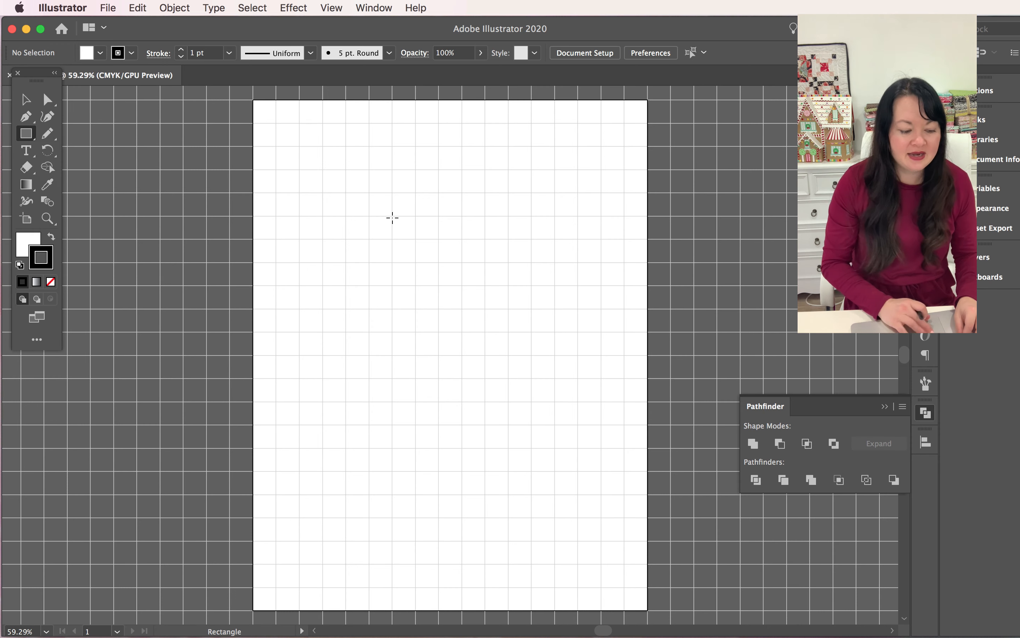
click(414, 222)
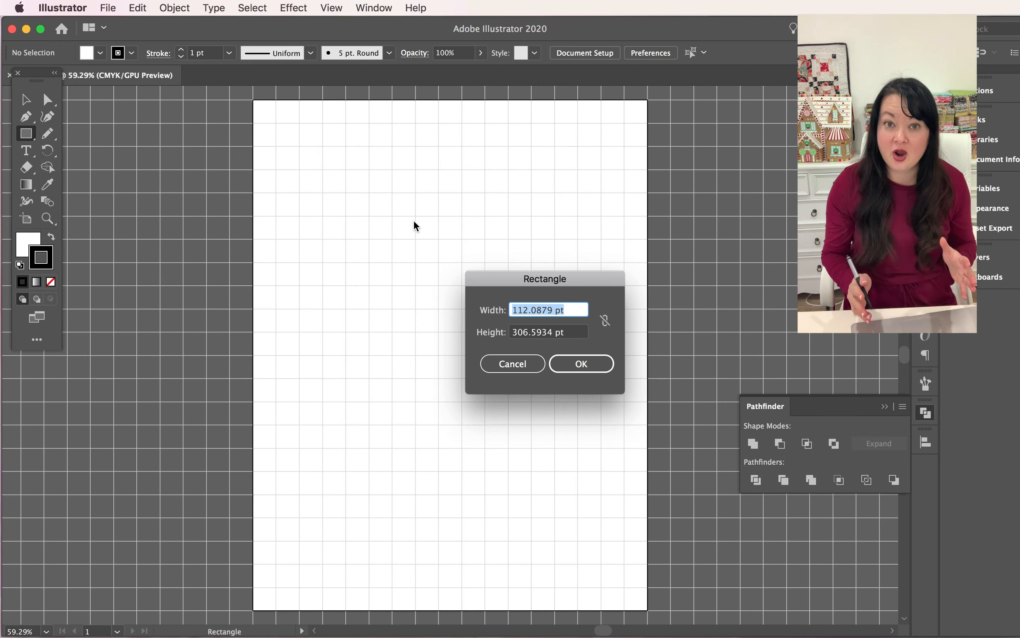
text(.)
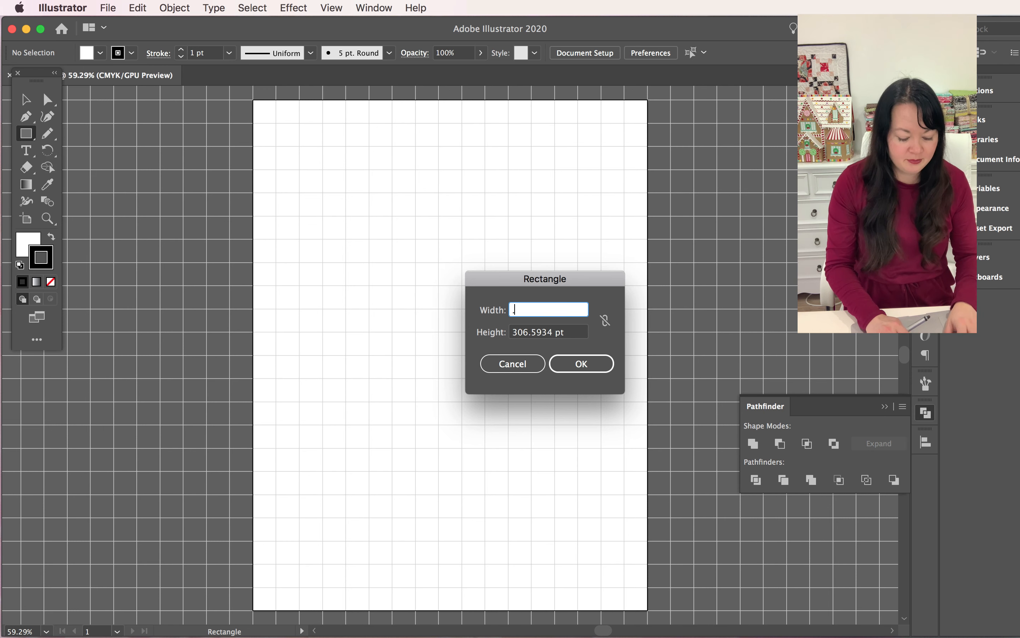
text(5 in)
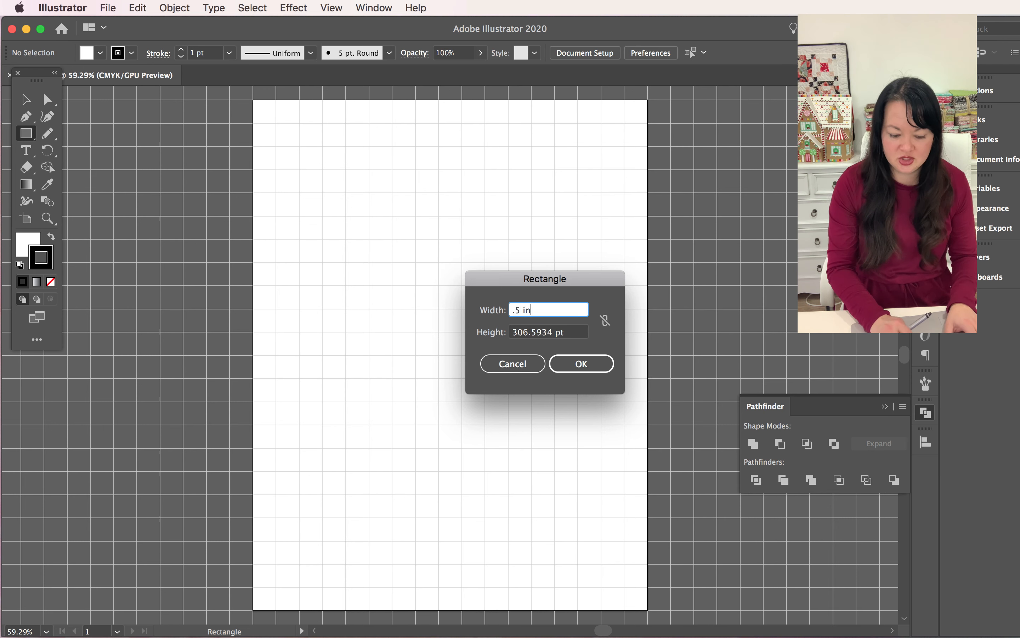
key(Tab)
text(.5 in)
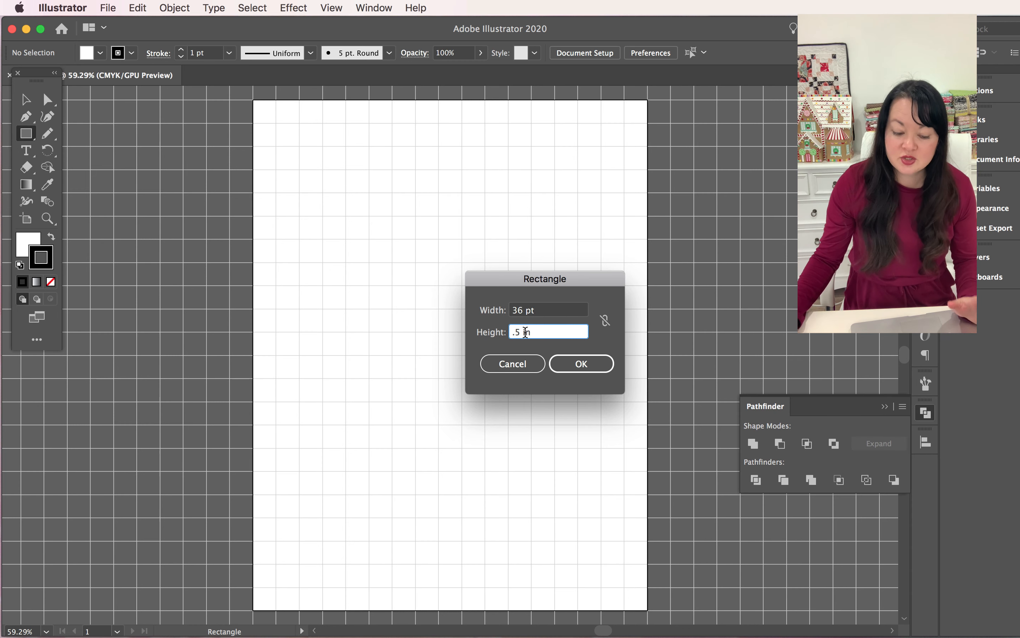
click(592, 364)
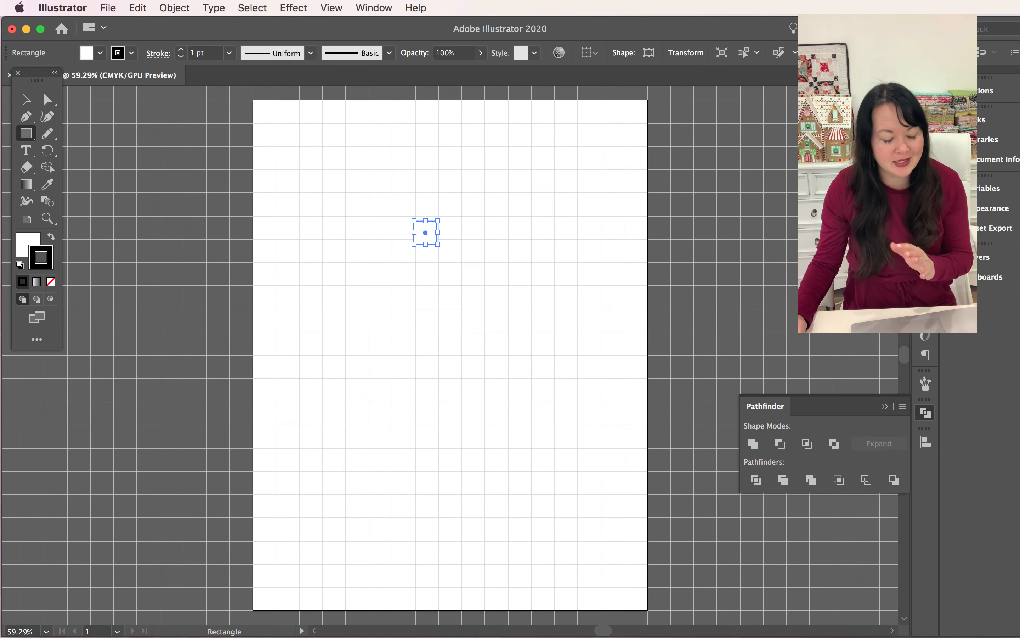
Give the square a black fill with no stroke and move it to line up with a grid cell
click(51, 240)
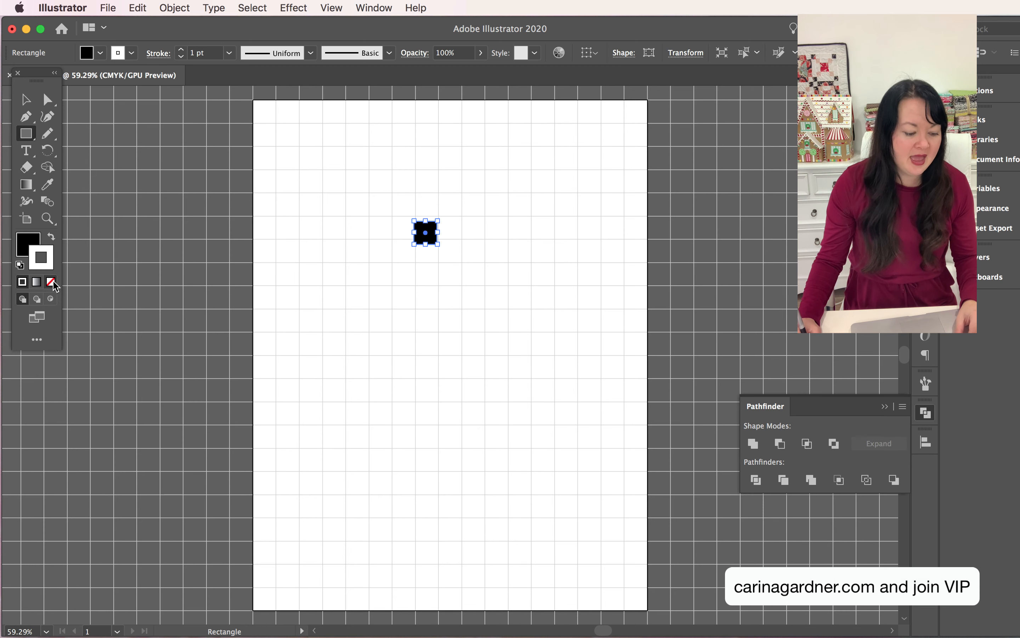
click(51, 282)
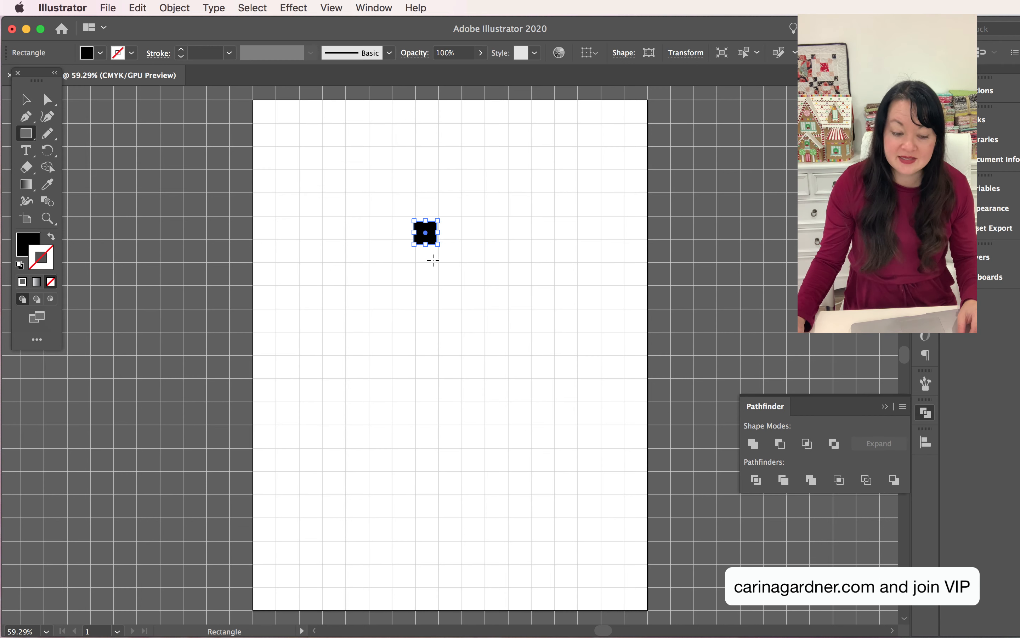
click(25, 99)
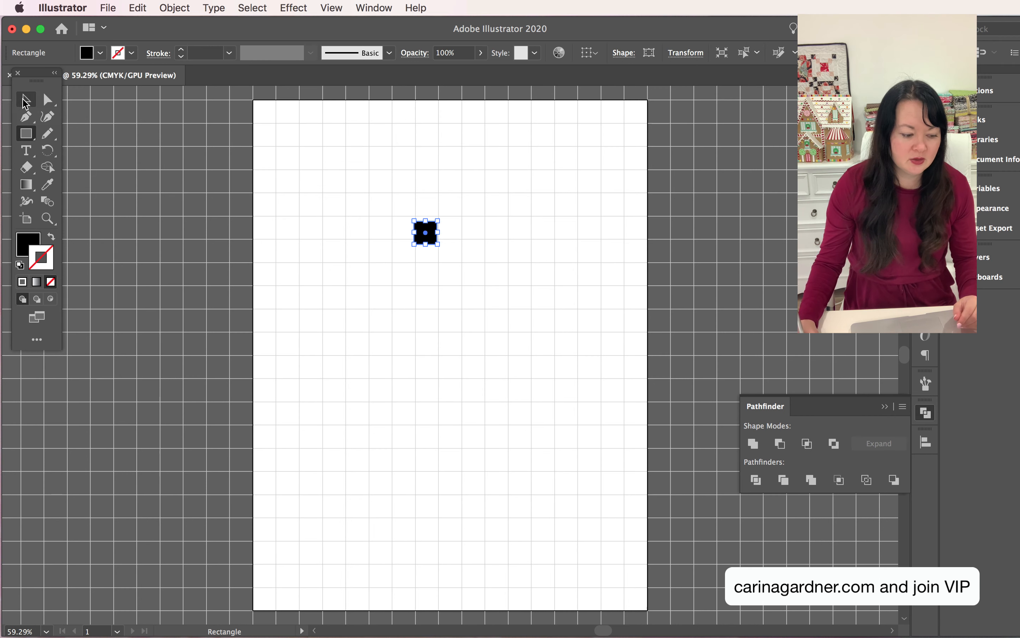
drag(425, 232, 430, 227)
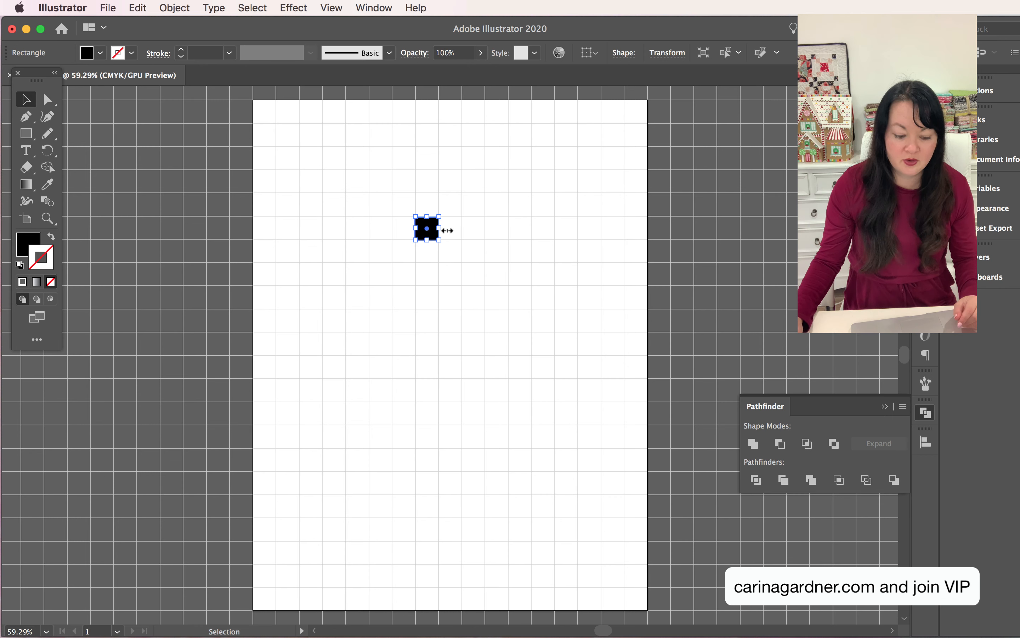
click(507, 255)
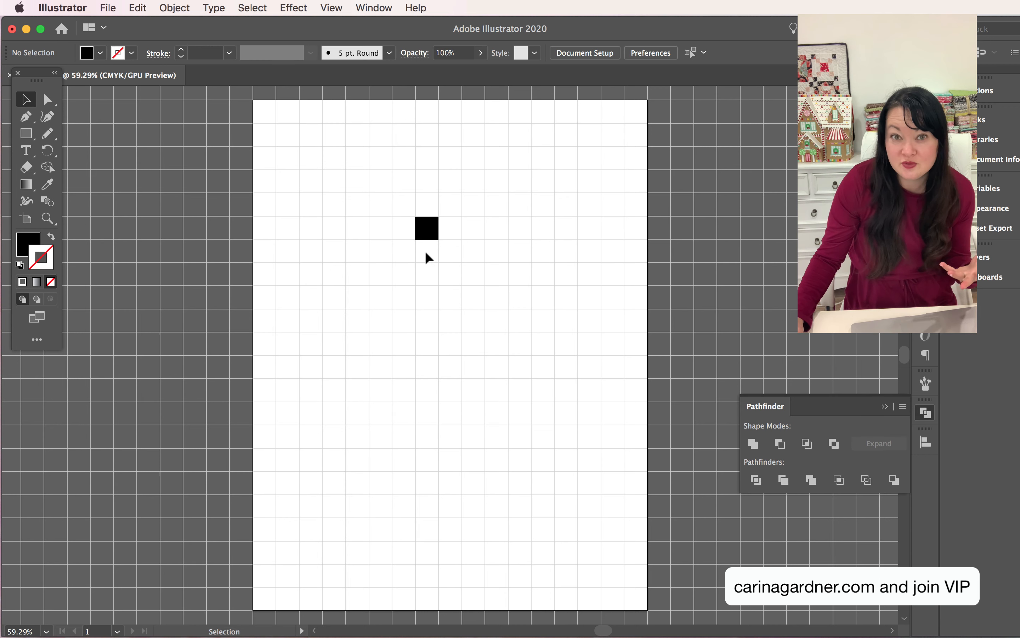
click(433, 232)
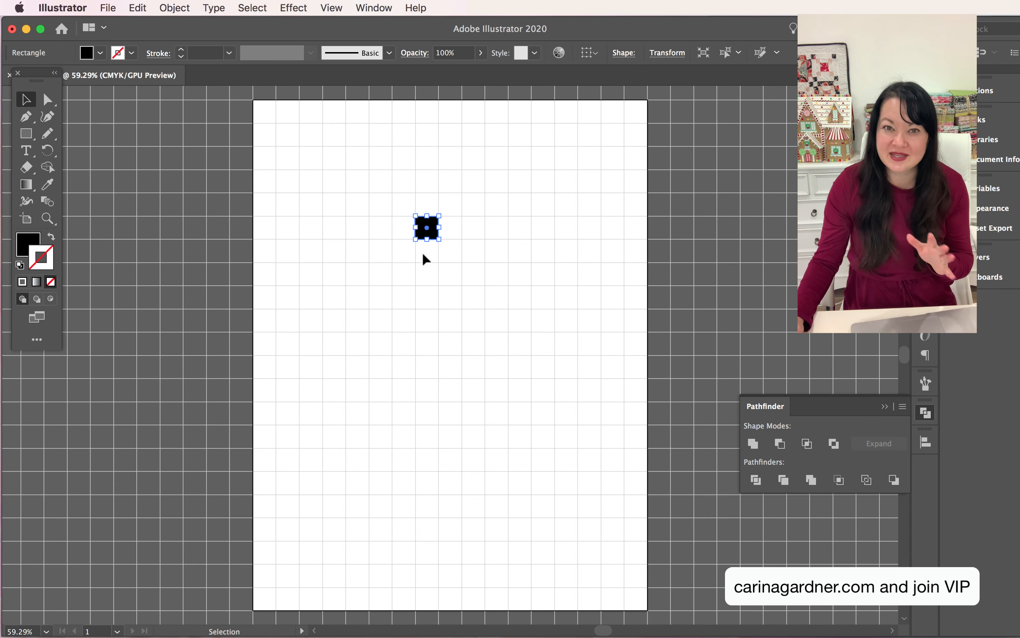
Set the keyboard increment to .5 in in the general preferences
click(61, 6)
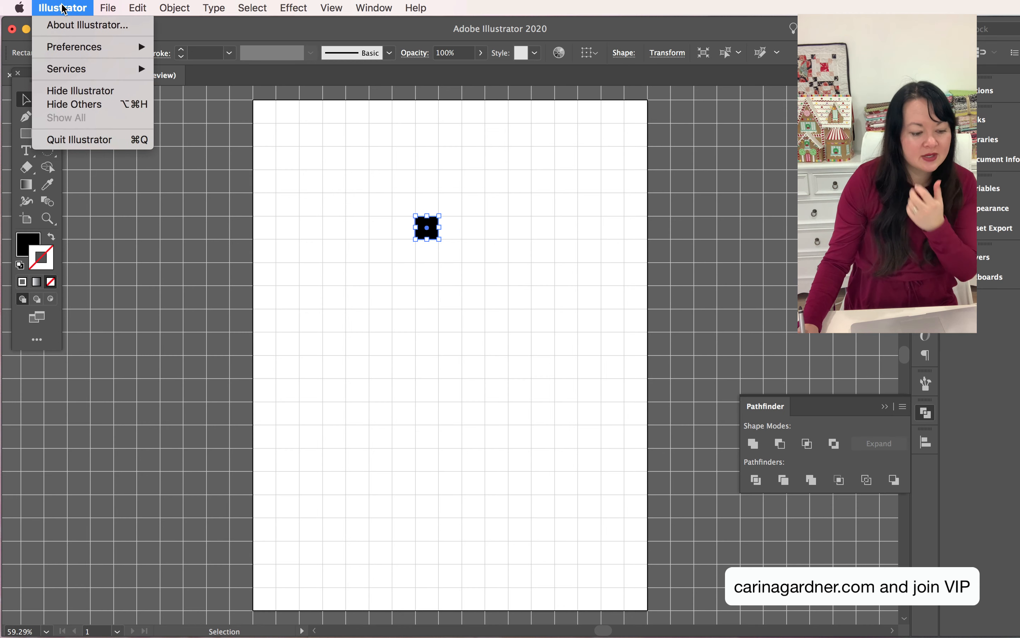
mouse_move(76, 47)
click(235, 46)
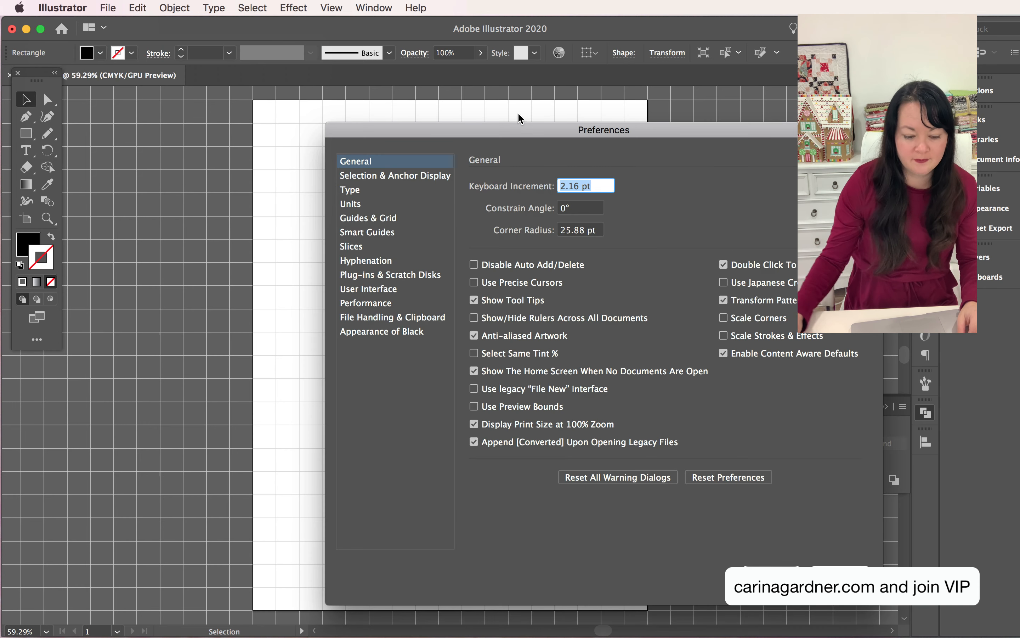
text(.5 in)
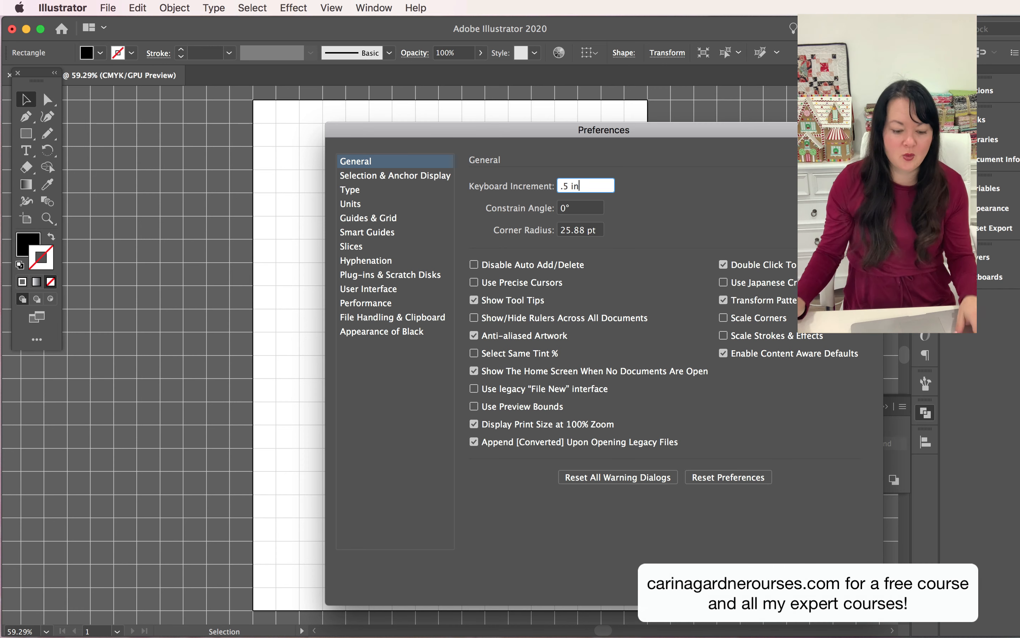
click(840, 583)
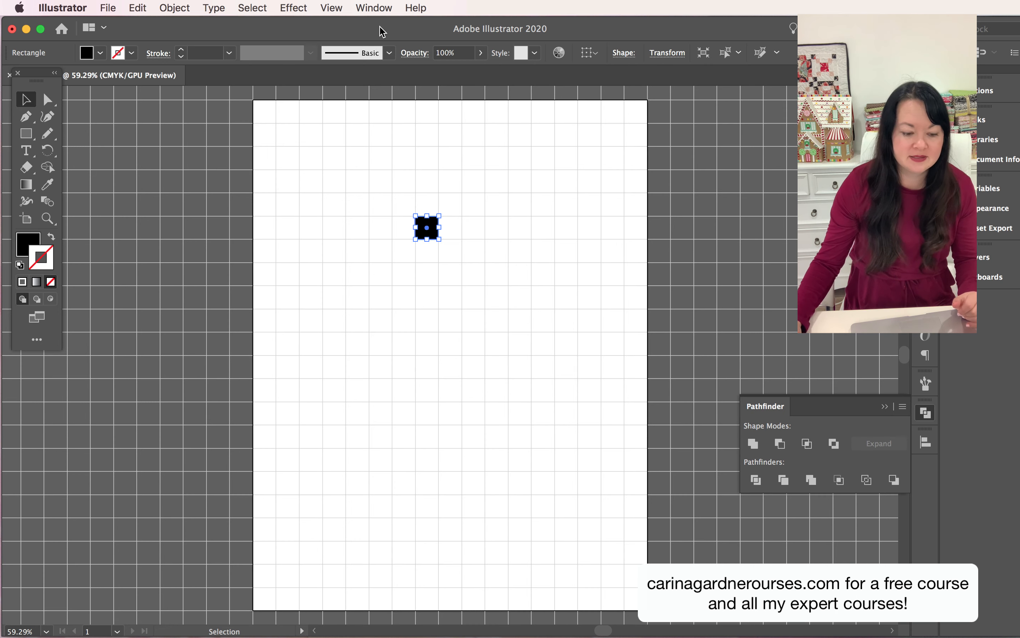
Align the black square to the artboard's top and left edges, using Align to Artboard
click(381, 3)
click(411, 193)
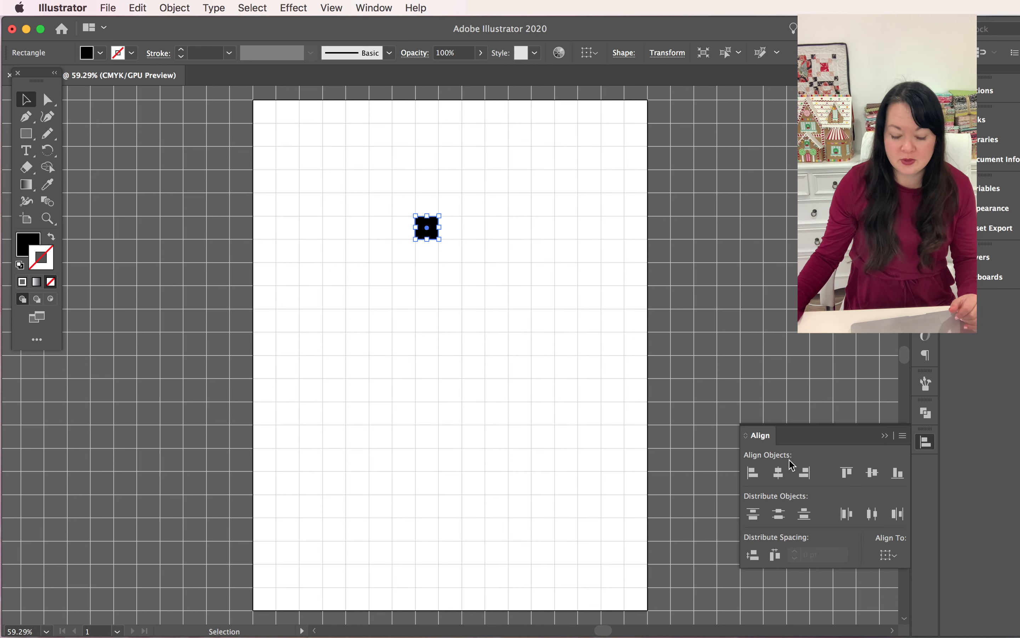
click(892, 556)
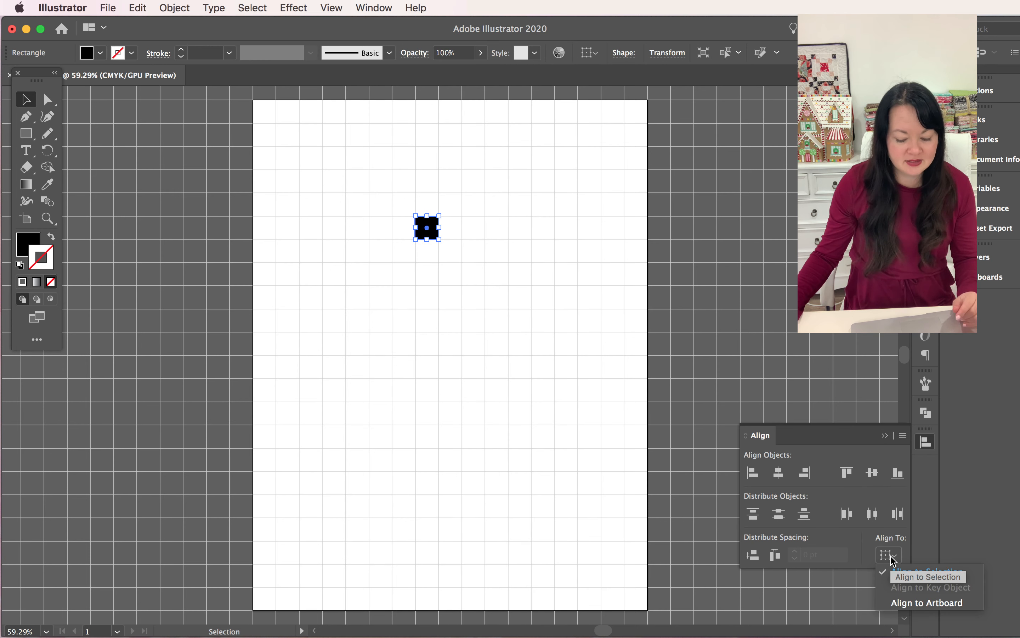
click(910, 602)
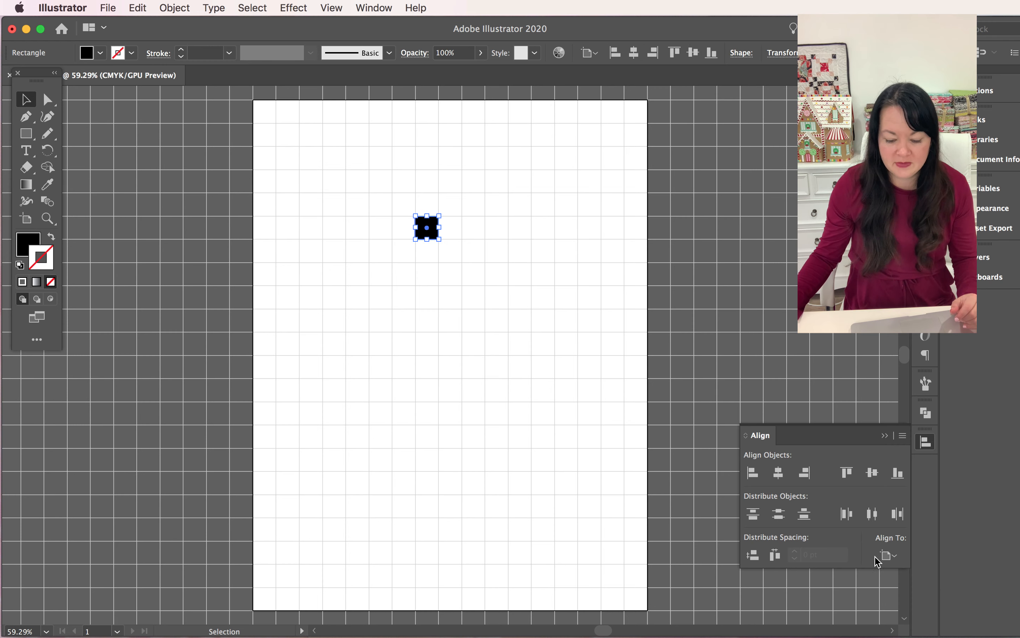
click(847, 473)
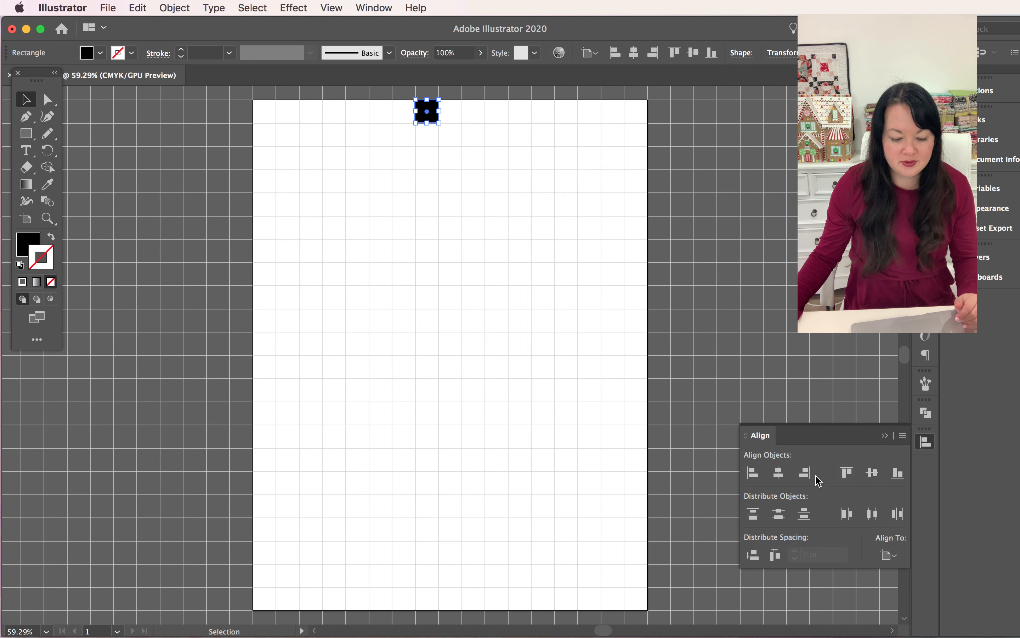
click(752, 472)
click(613, 428)
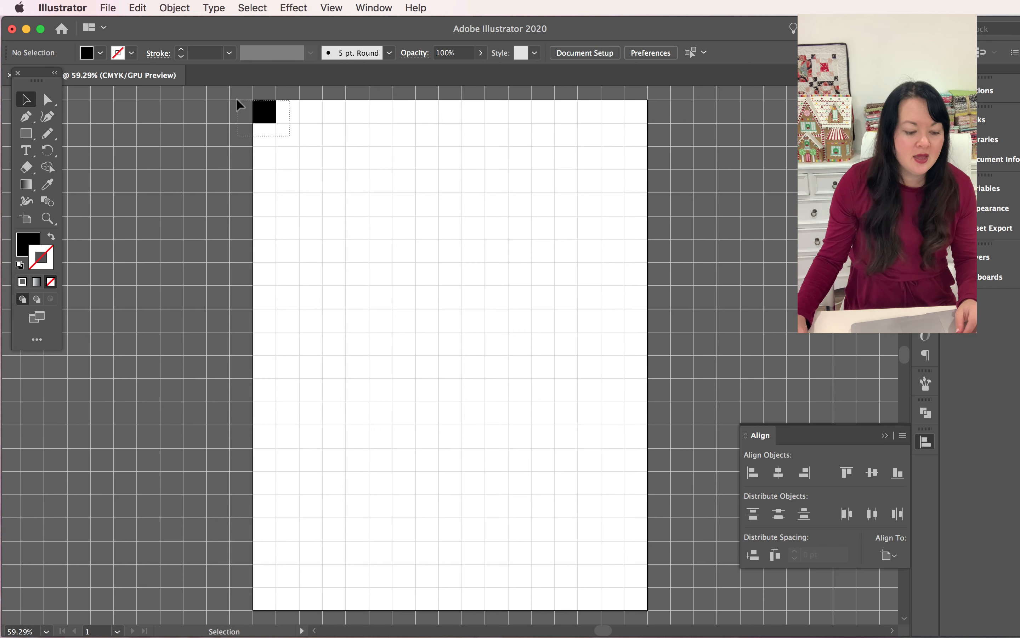
Duplicate the black corner square by copy and paste, and align the copy to the artboard's top and left edges
drag(237, 102, 287, 129)
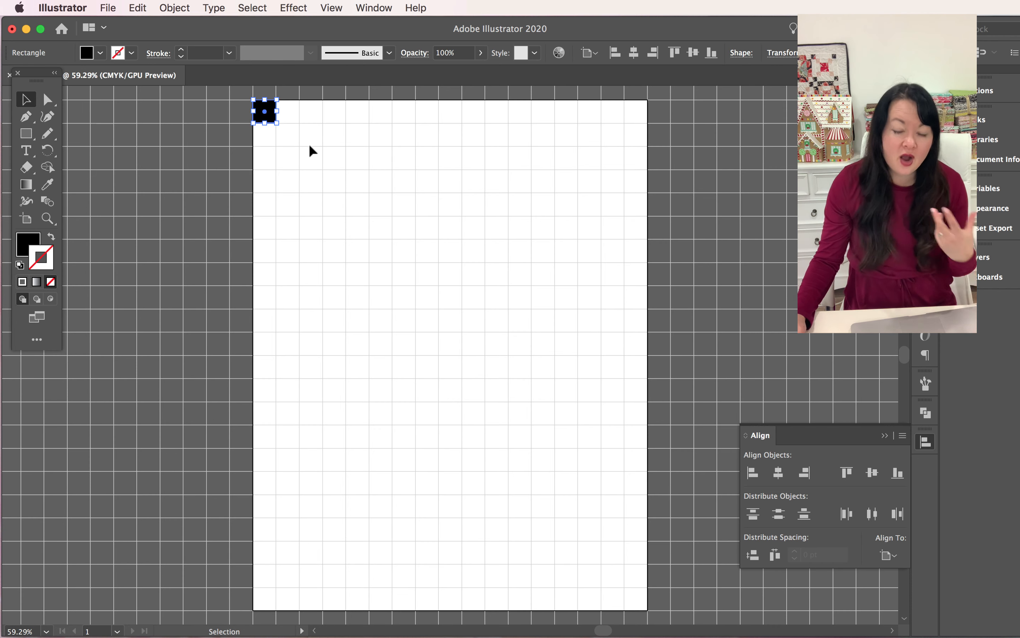
click(137, 9)
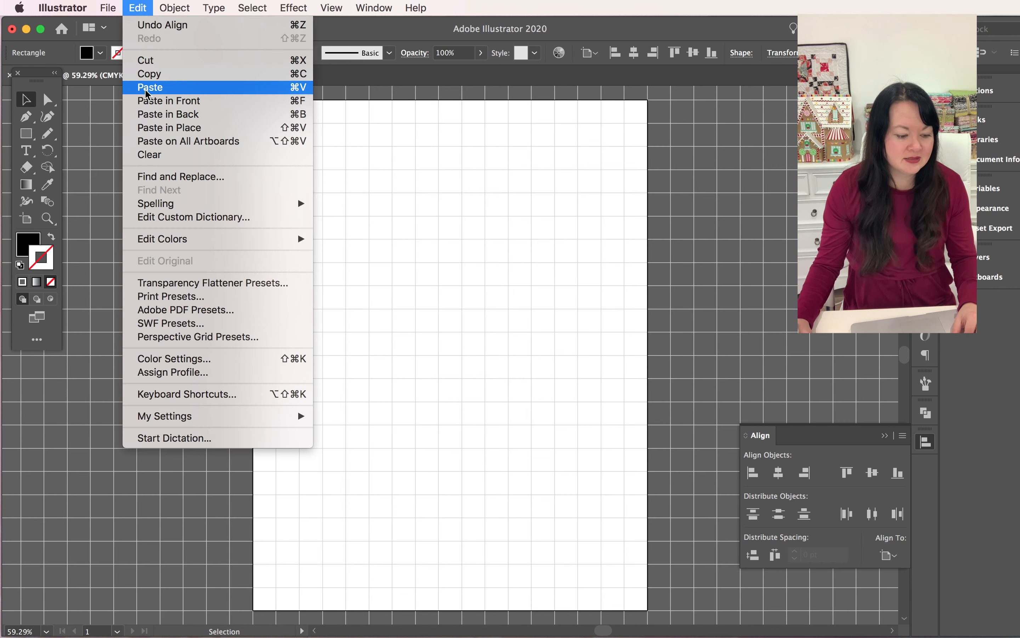
click(148, 74)
click(137, 8)
click(150, 87)
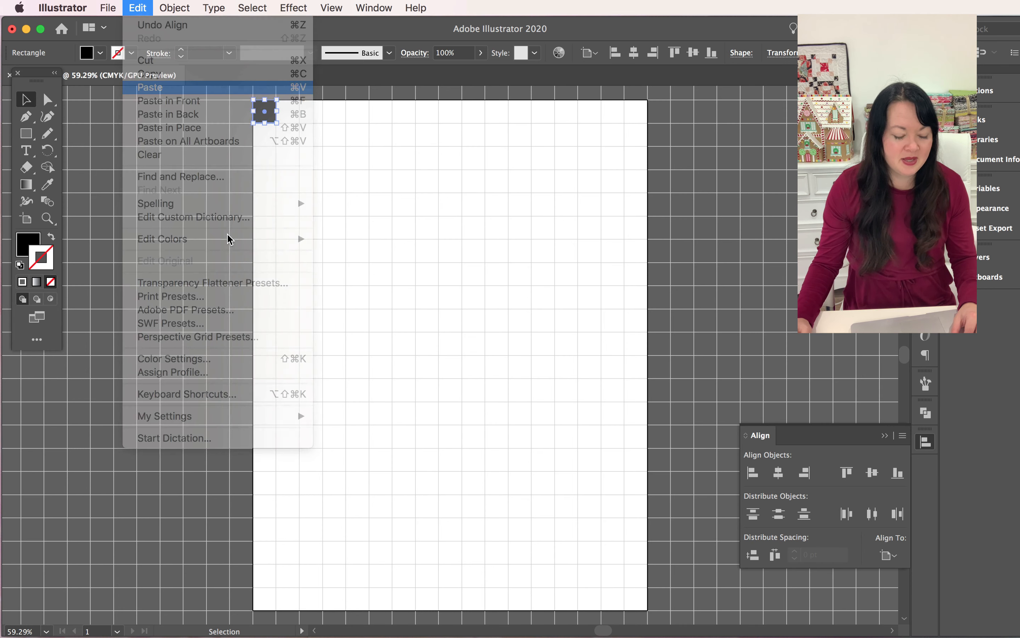
click(846, 472)
click(753, 472)
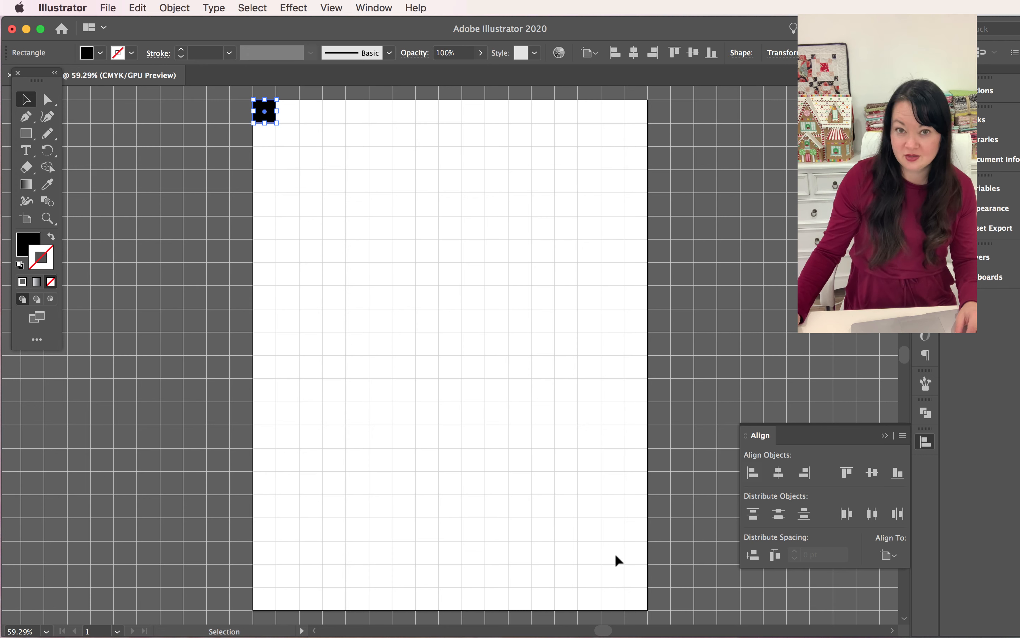
Move the upper of the two stacked black squares nine grid cells right and two cells down in keyboard increments
click(346, 262)
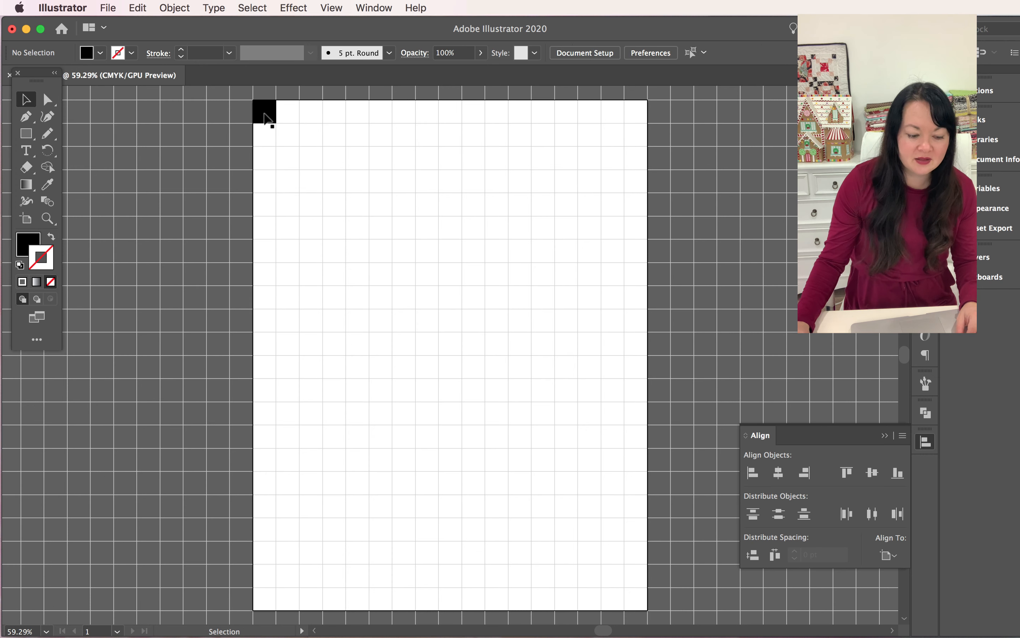
click(263, 115)
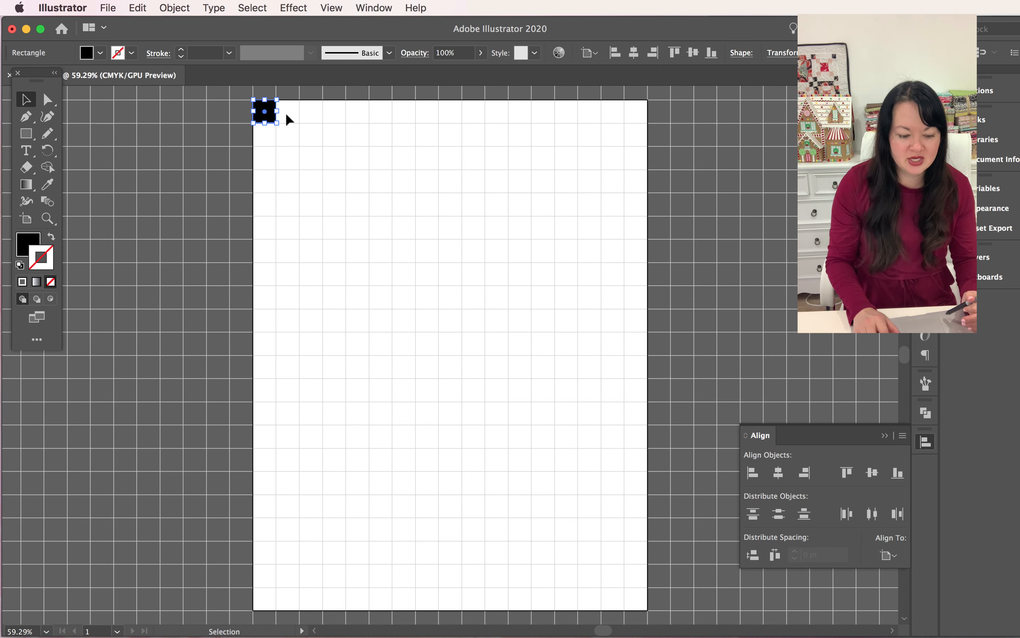
key(alt+Right)
key(Right)
key(Right)
key(Right)
key(Right)
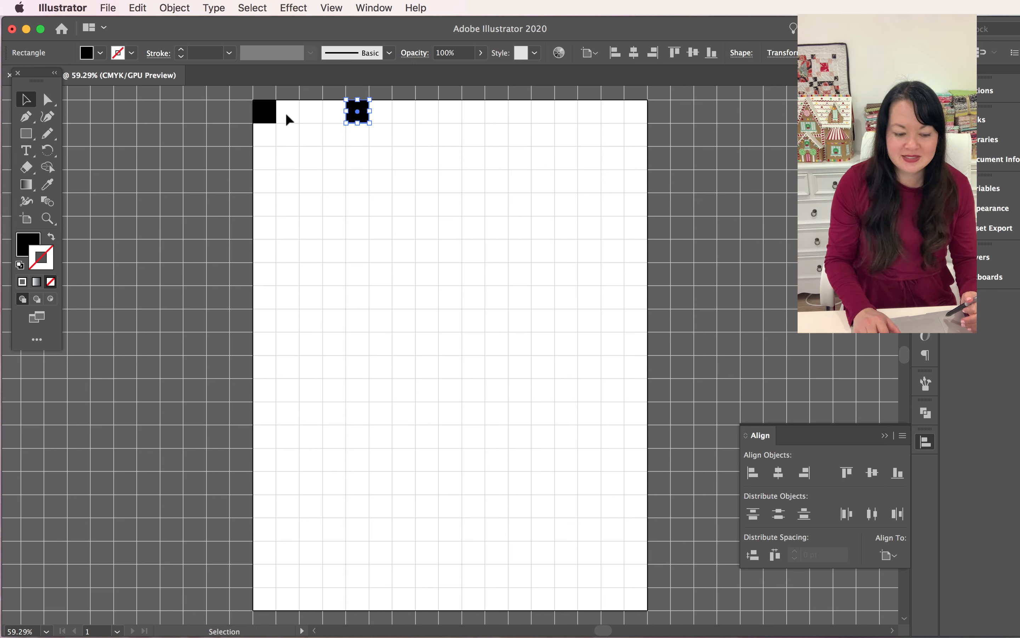
key(Right)
key(Down)
key(Down)
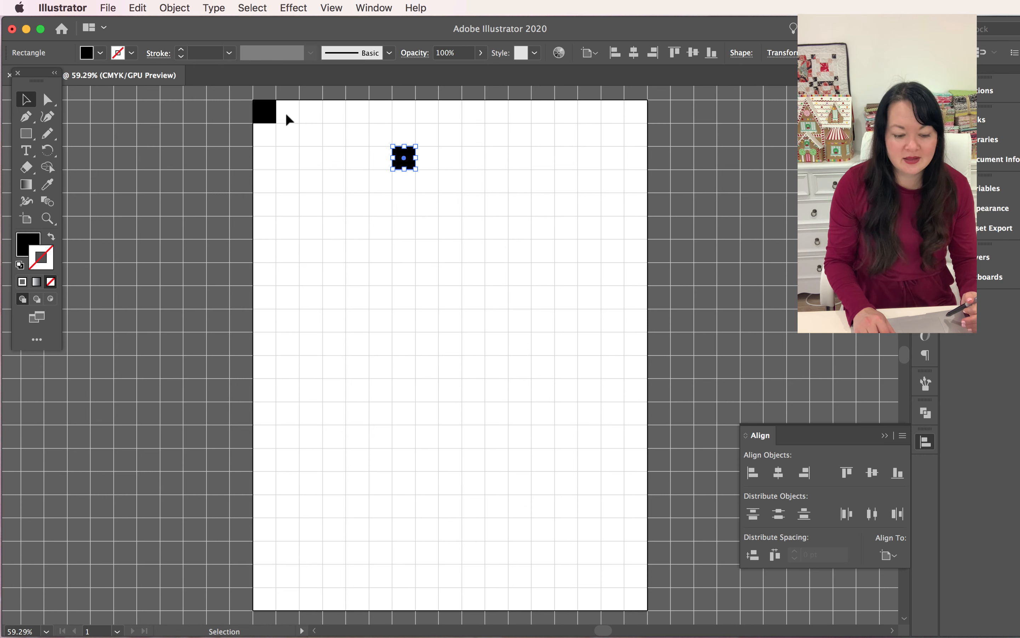
key(Right)
key(Right)
key(Right)
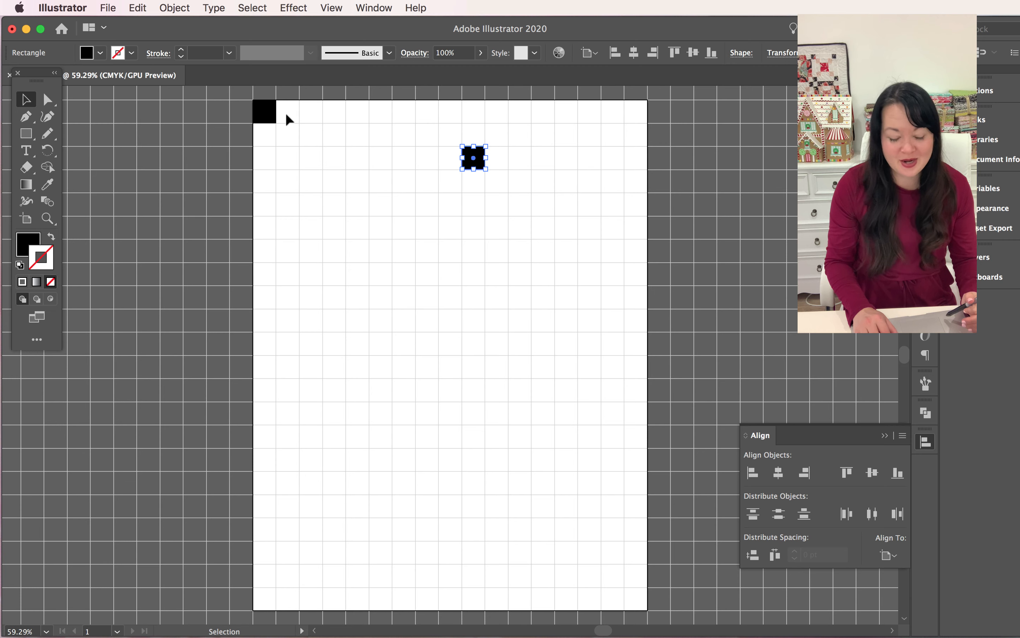
Nudge the selected black square two grid cells down and a net three cells left
key(Down)
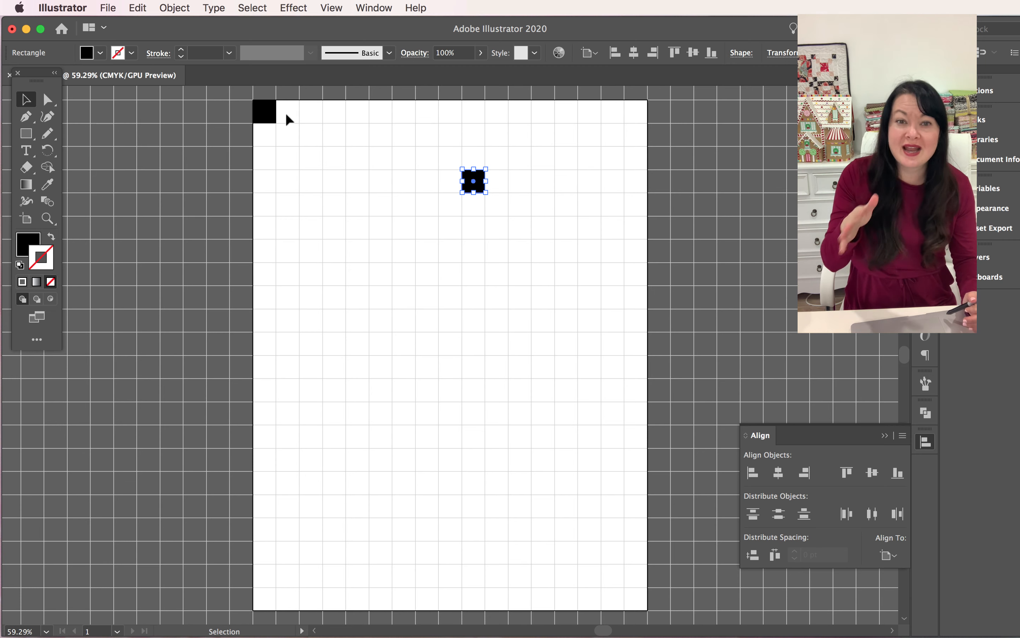
key(Down)
key(Left)
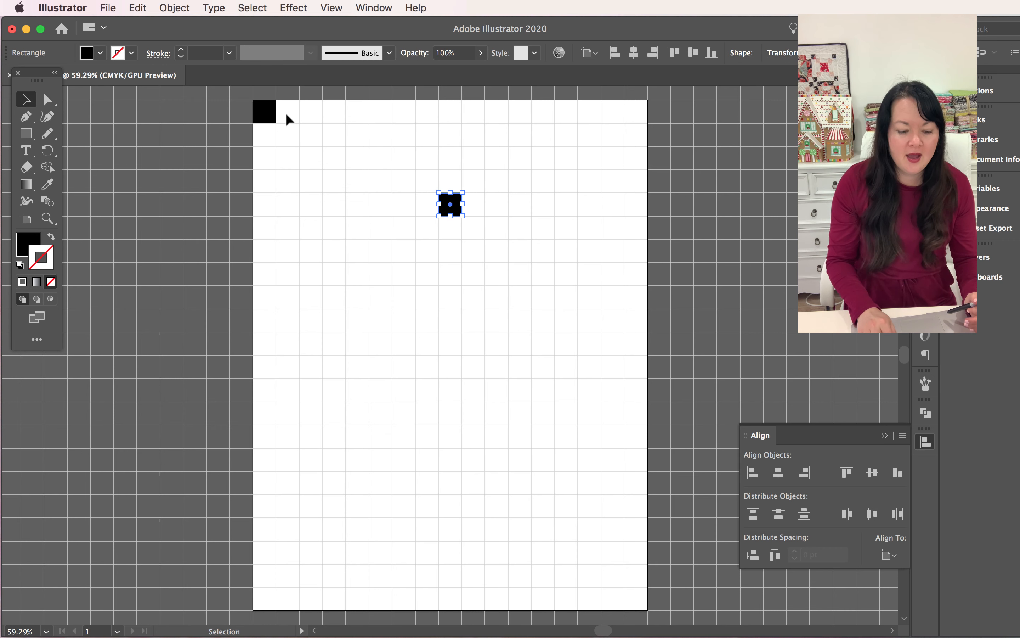
key(Left)
key(Left)
key(Left)
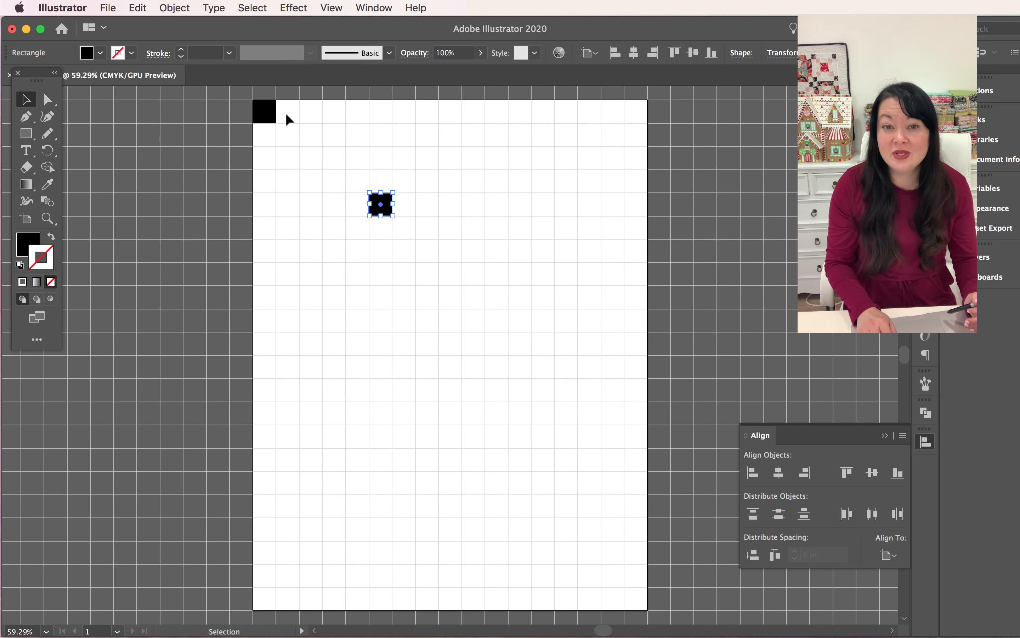
key(Right)
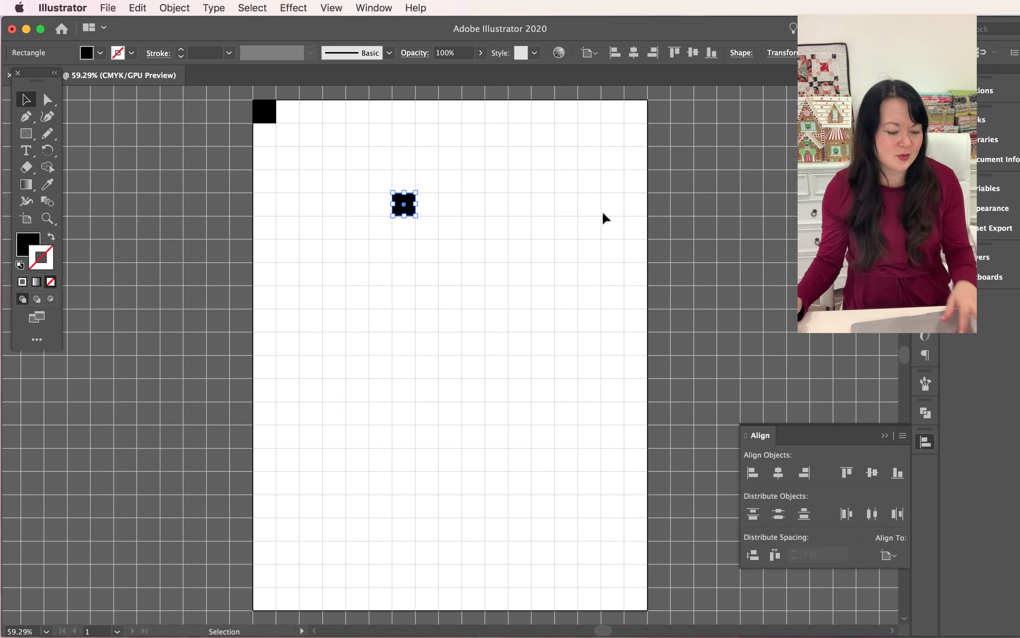
Change the moved square's fill from black to a bright pinkish red with the Color Picker
key(super)
double_click(26, 252)
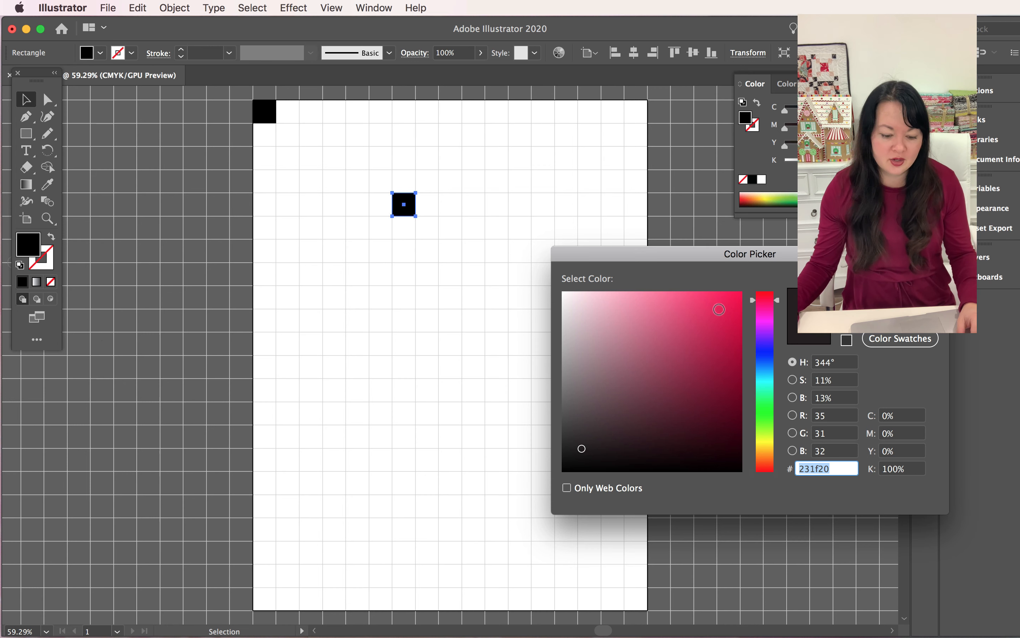
click(711, 314)
key(Return)
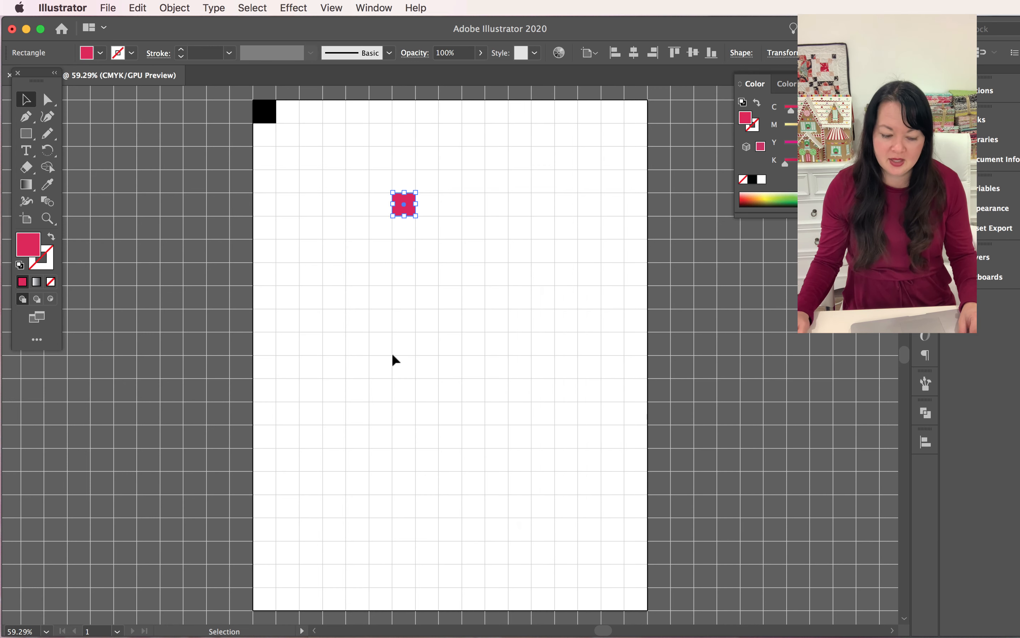
Copy and paste the pink square, and place the copy just below and to the right of the original, off the grid
click(142, 5)
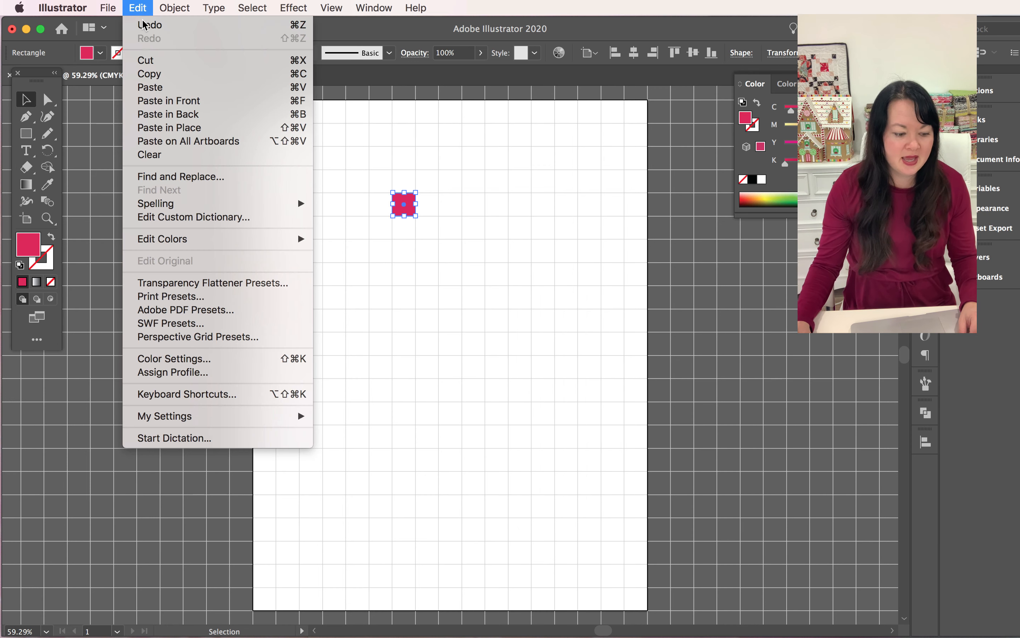
click(151, 73)
click(140, 7)
click(151, 88)
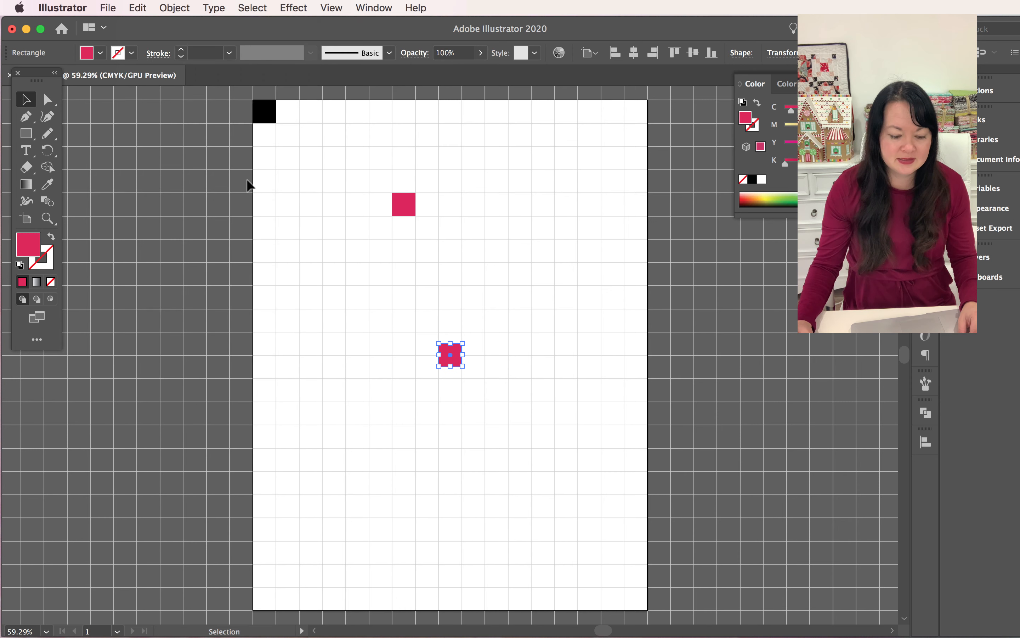
drag(455, 354, 435, 253)
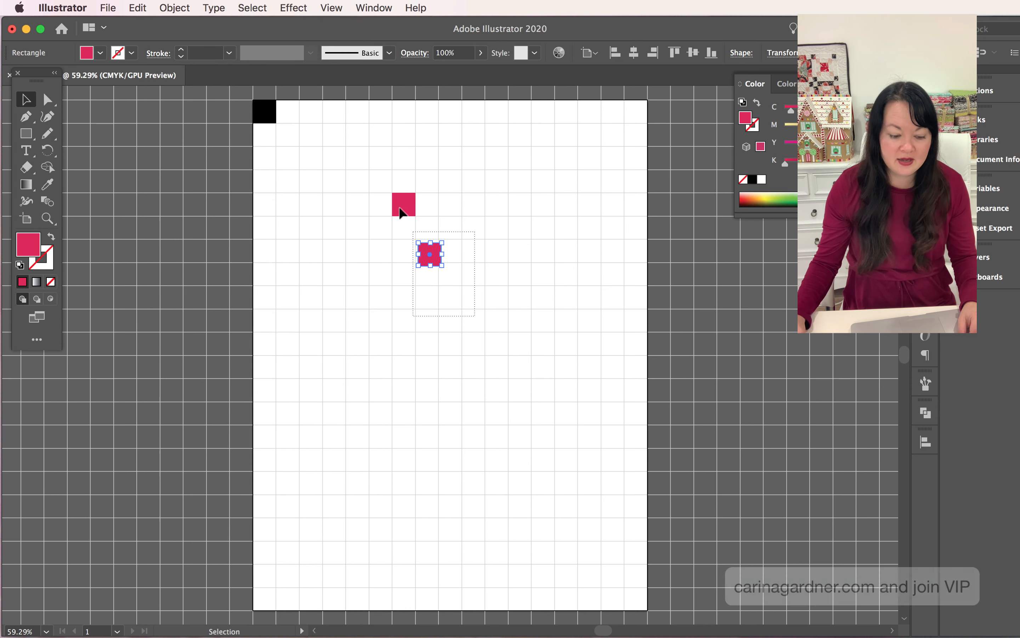
Select both pink squares and set the alignment reference to Align to Selection
shift+click(403, 205)
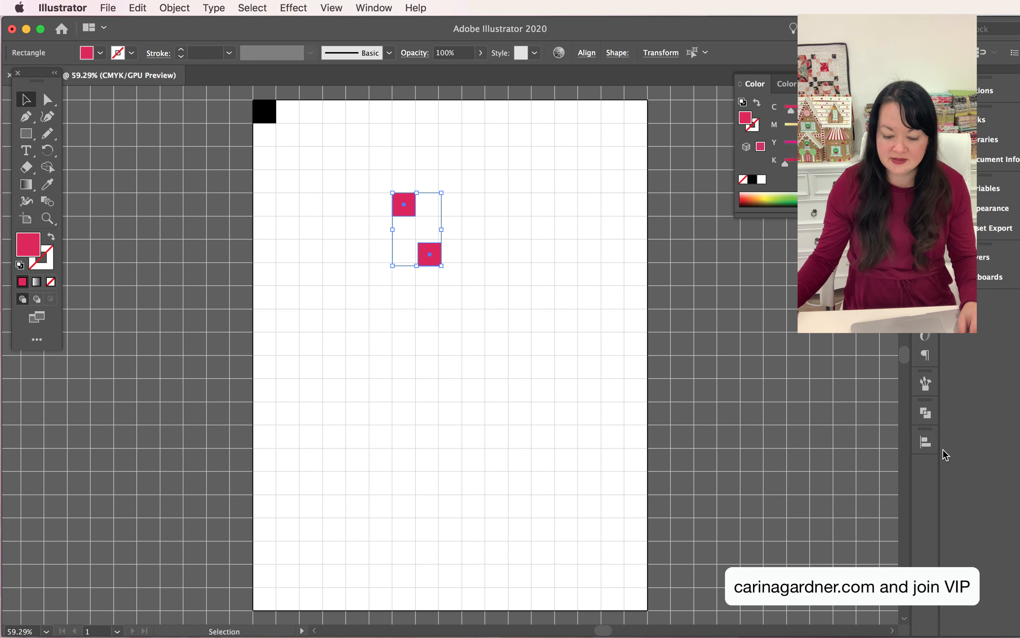
click(925, 447)
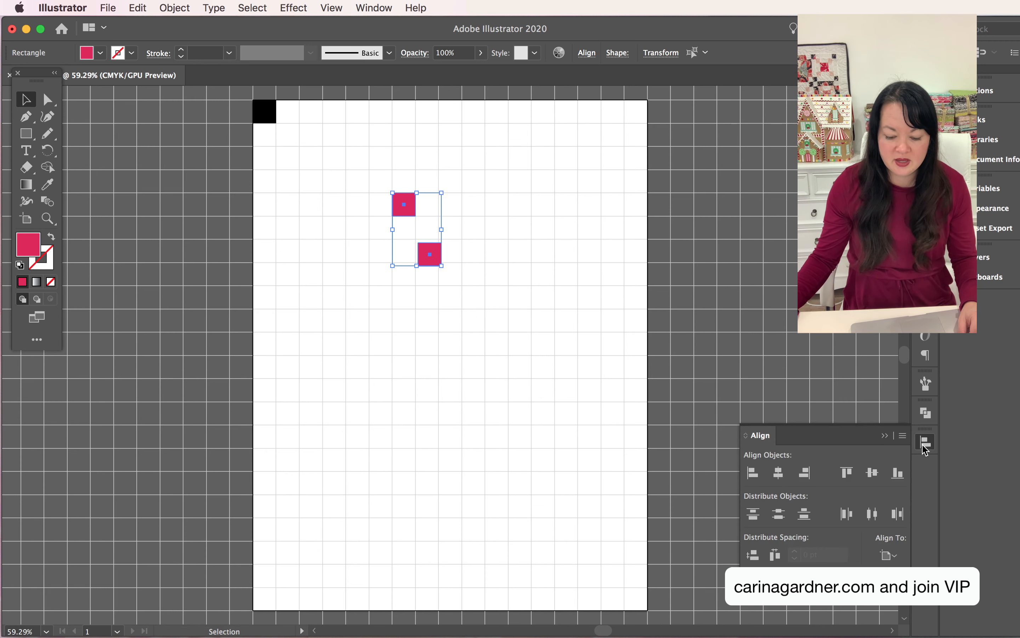
click(896, 561)
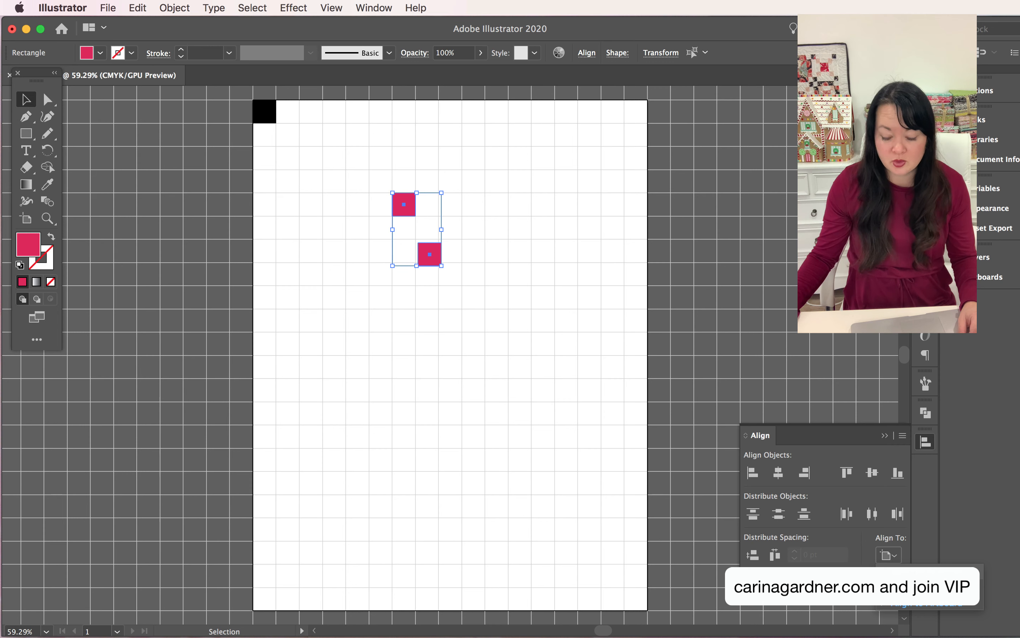
click(910, 574)
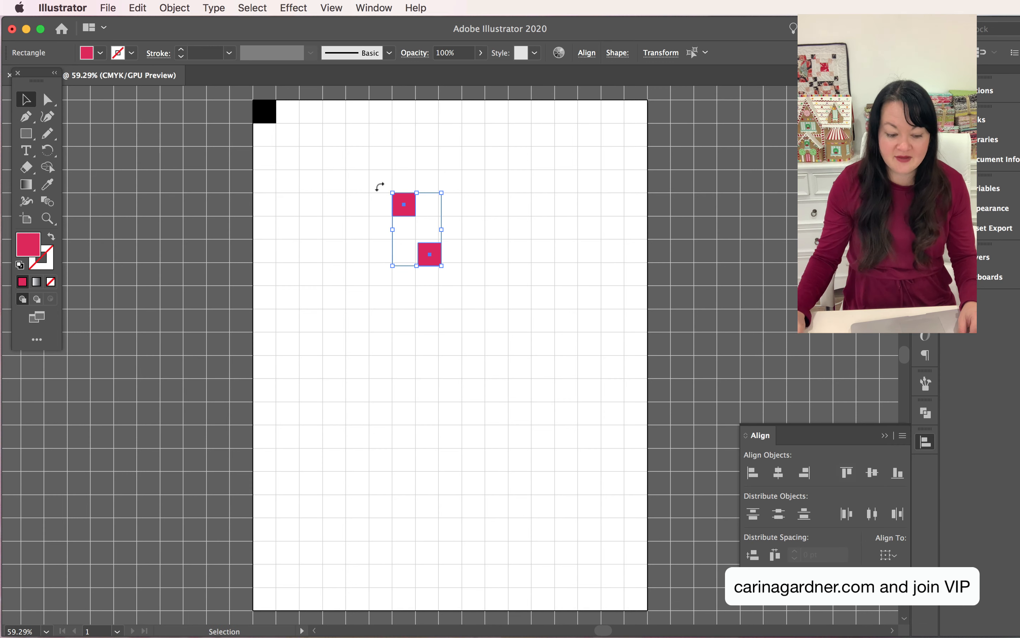
Align the two pink squares to each other by their top and left edges, stacking the copy on the original
click(363, 189)
drag(464, 295, 464, 296)
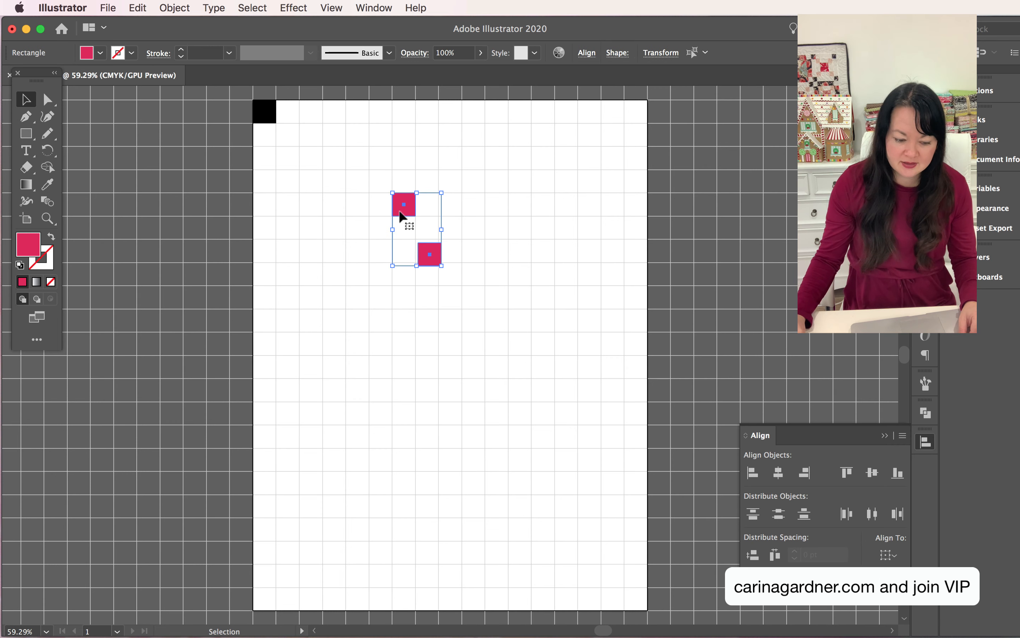
click(385, 176)
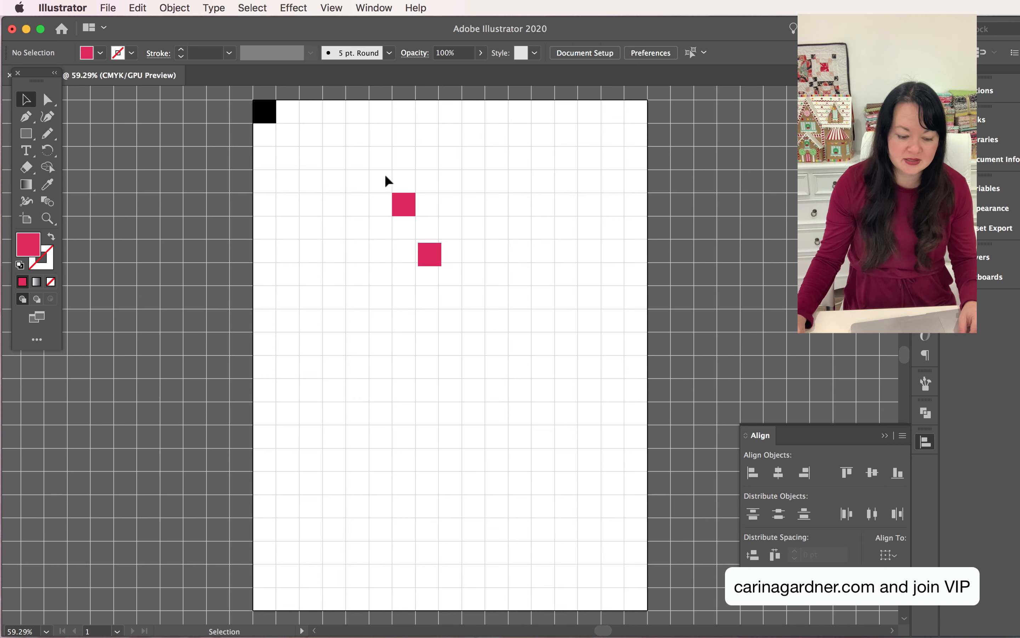
drag(337, 154, 463, 249)
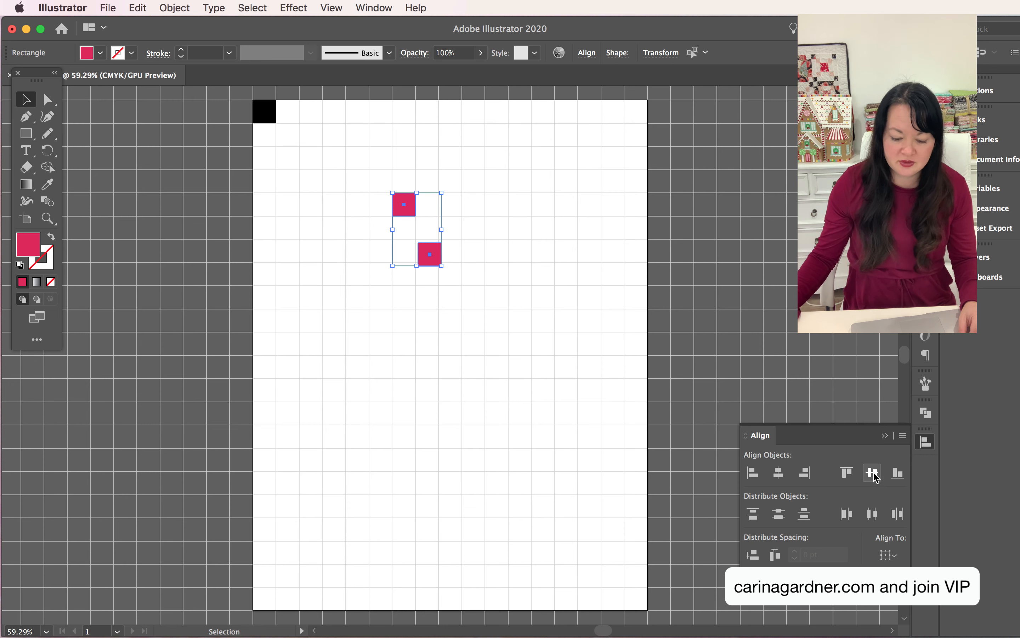
click(848, 474)
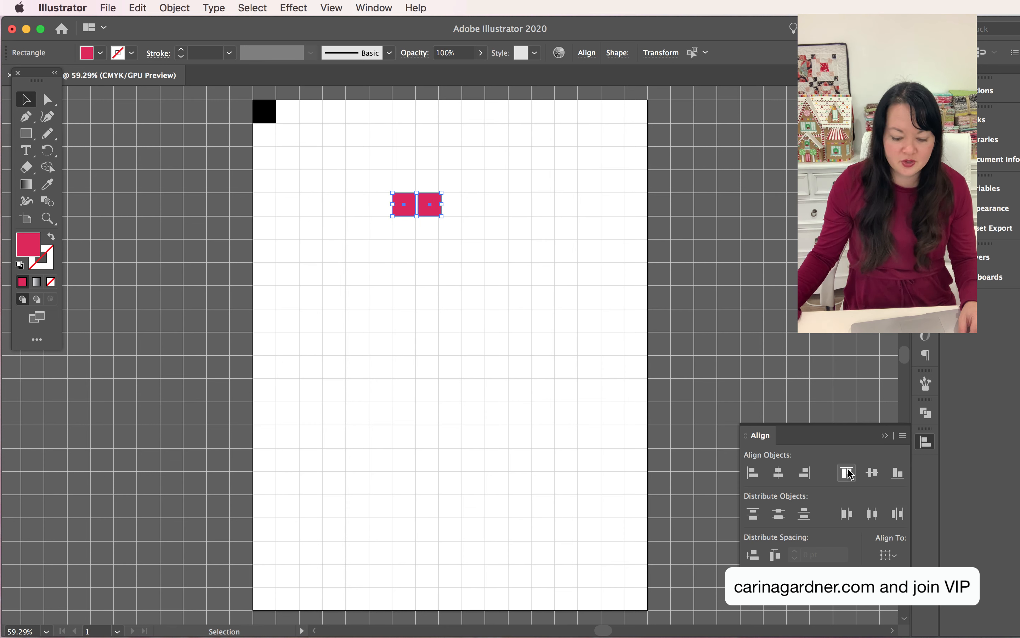
click(754, 473)
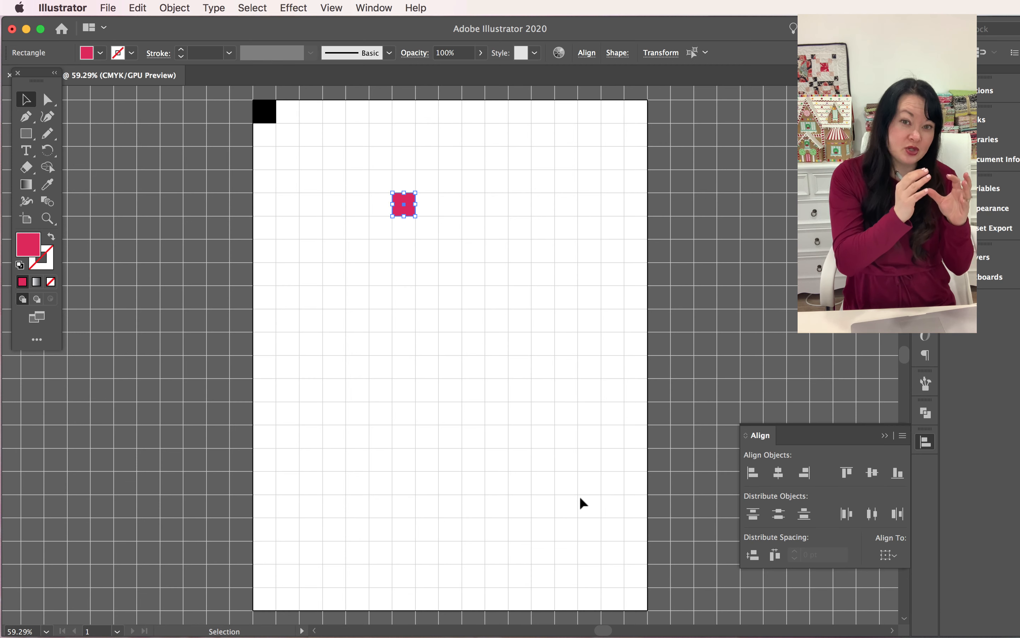
click(414, 287)
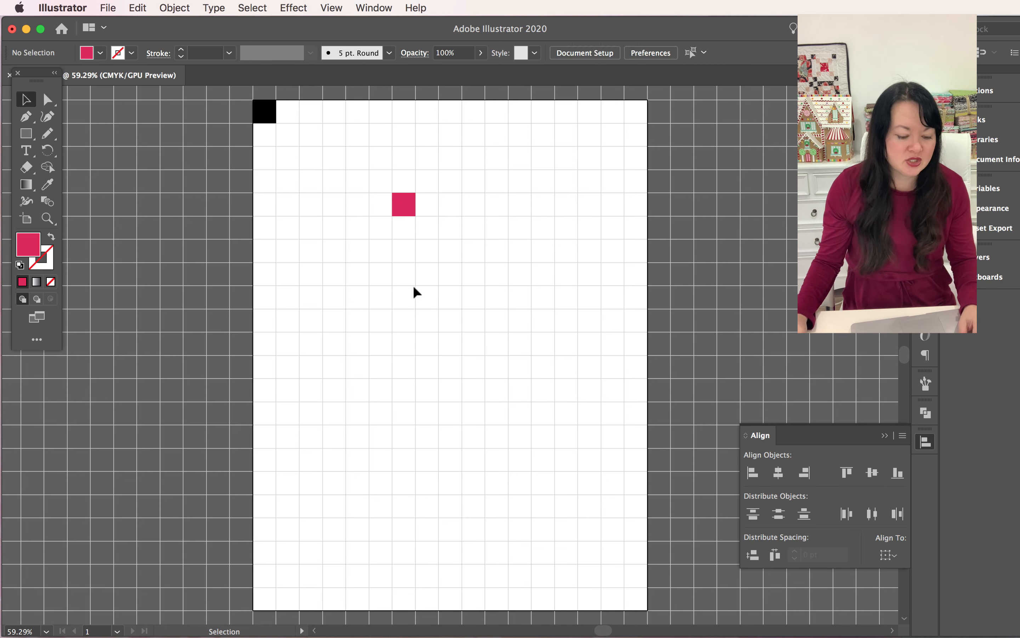
Move the upper stacked pink square one grid cell to the right, directly beside the other pink square
click(404, 204)
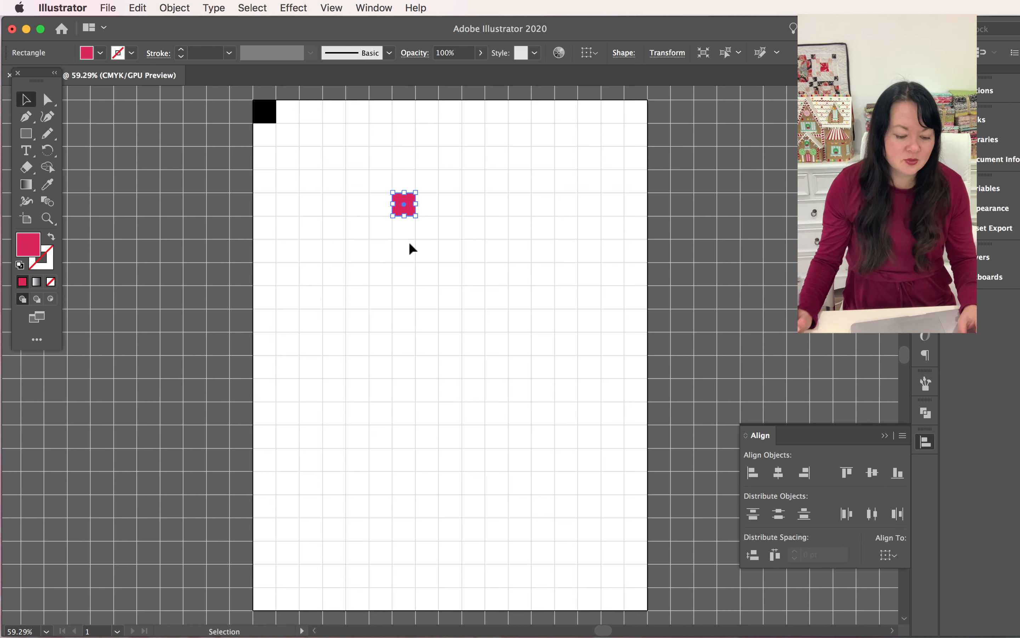
key(super+d)
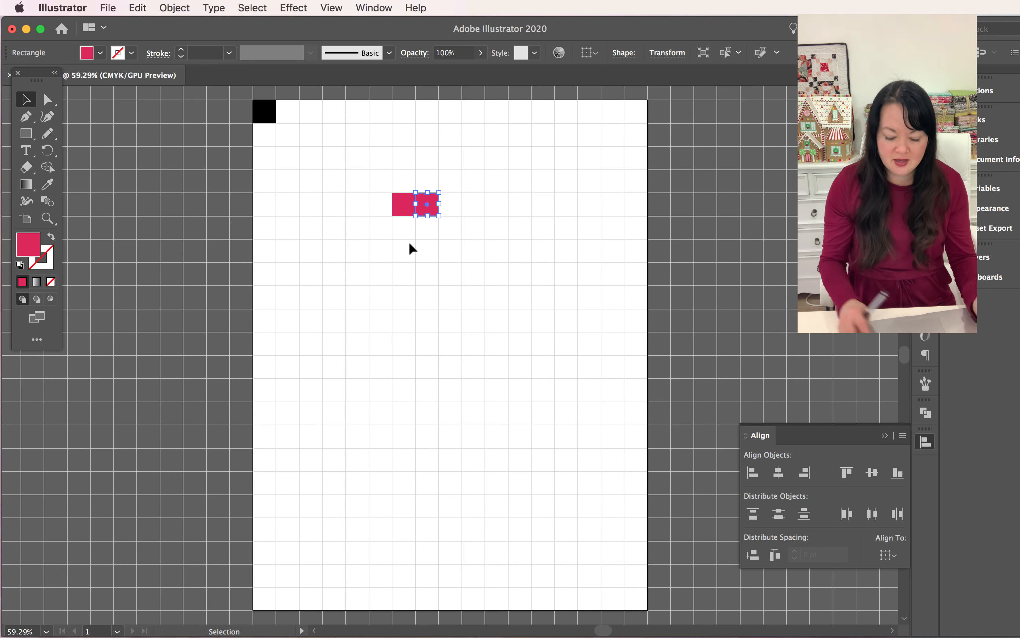
key(Right)
key(Left)
key(Right)
key(Left)
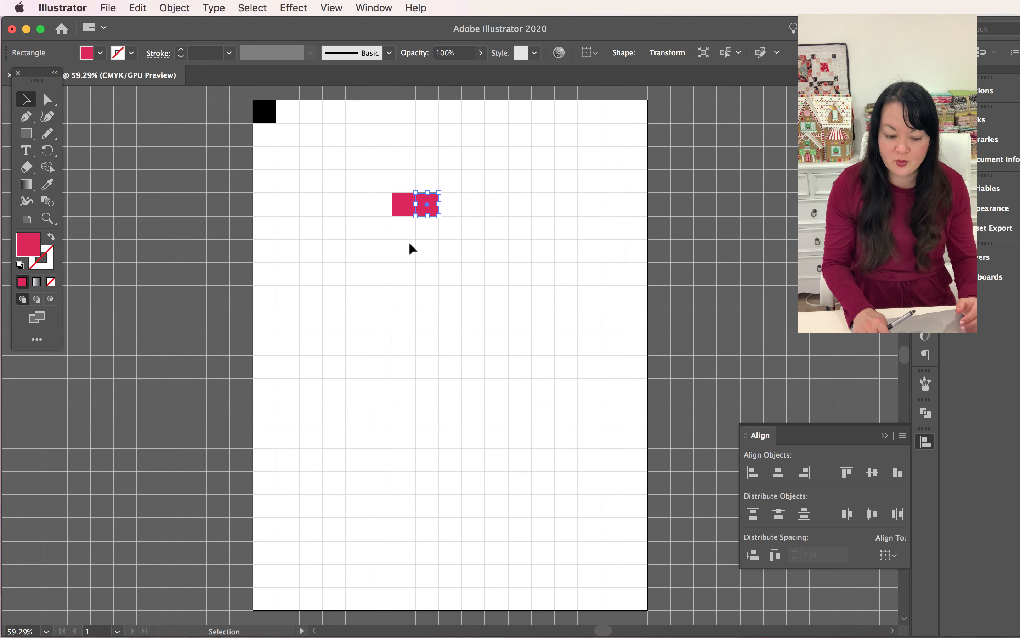